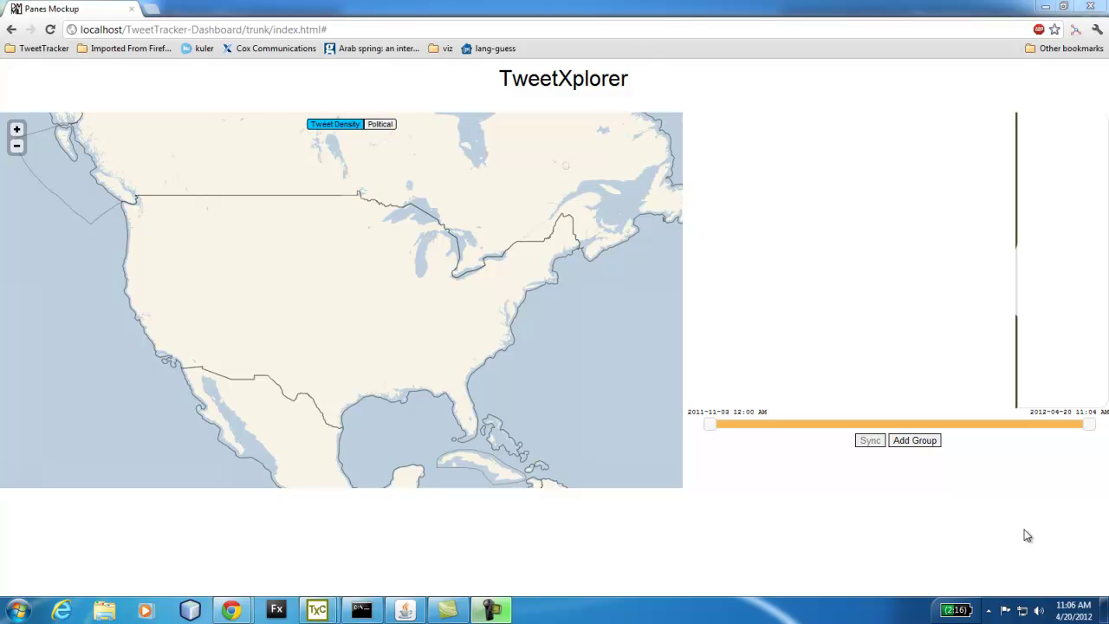
Add a first hashtag group containing #romney and #mitt2012
left_click(927, 445)
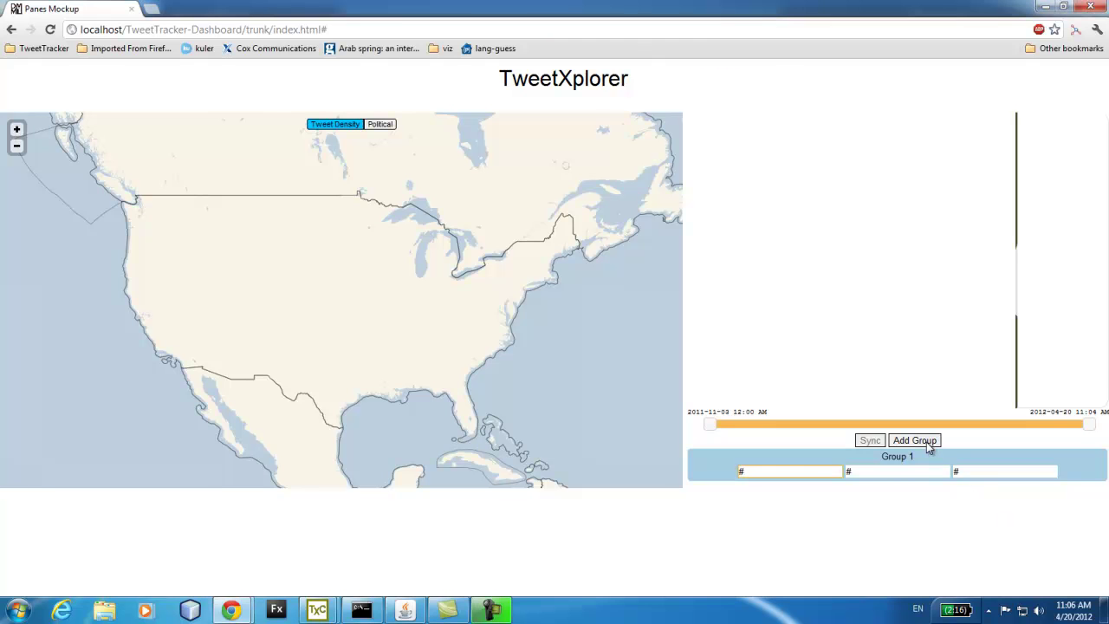
type("romney")
key("Tab")
type("mitt2012")
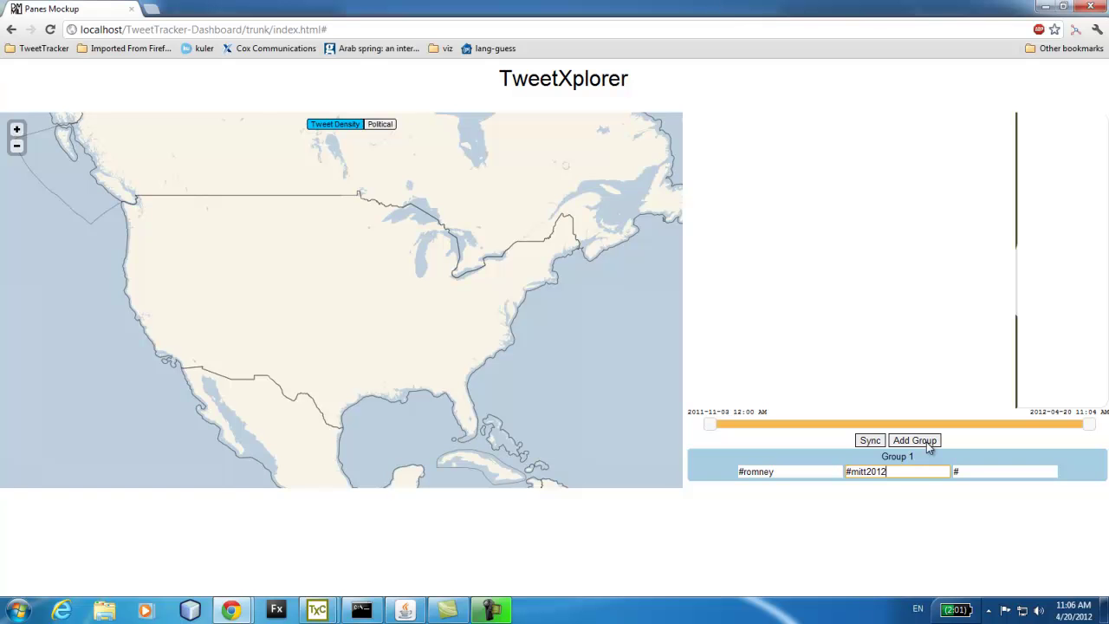
Add a second group for #obama and a third for #ronpaul, and sync the dashboard with all groups
left_click(926, 442)
type("obama")
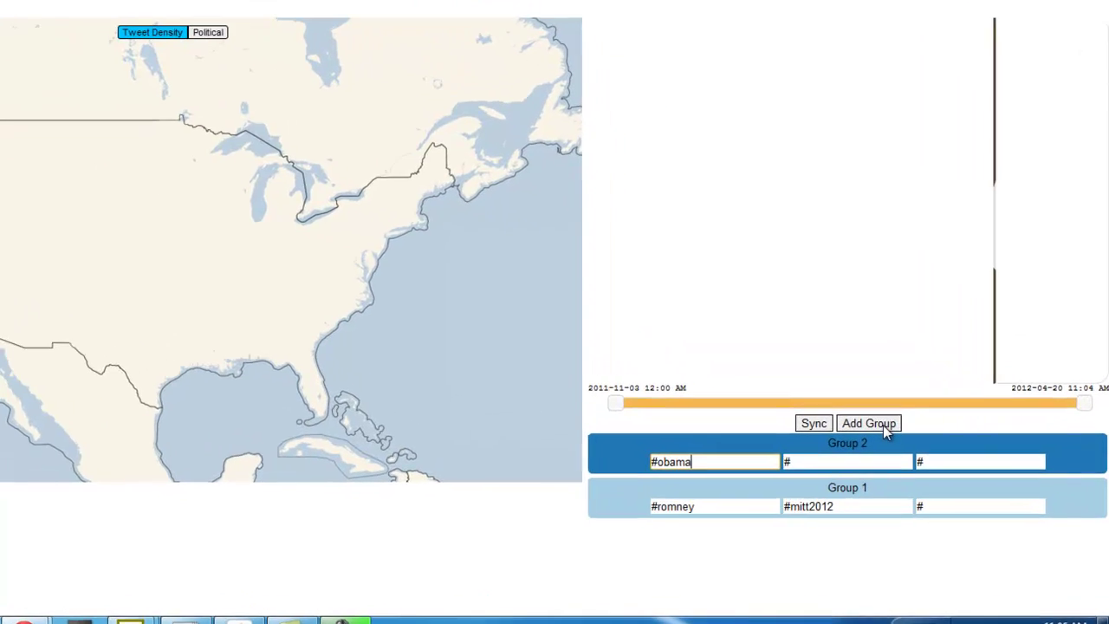
left_click(926, 442)
type("ronpau")
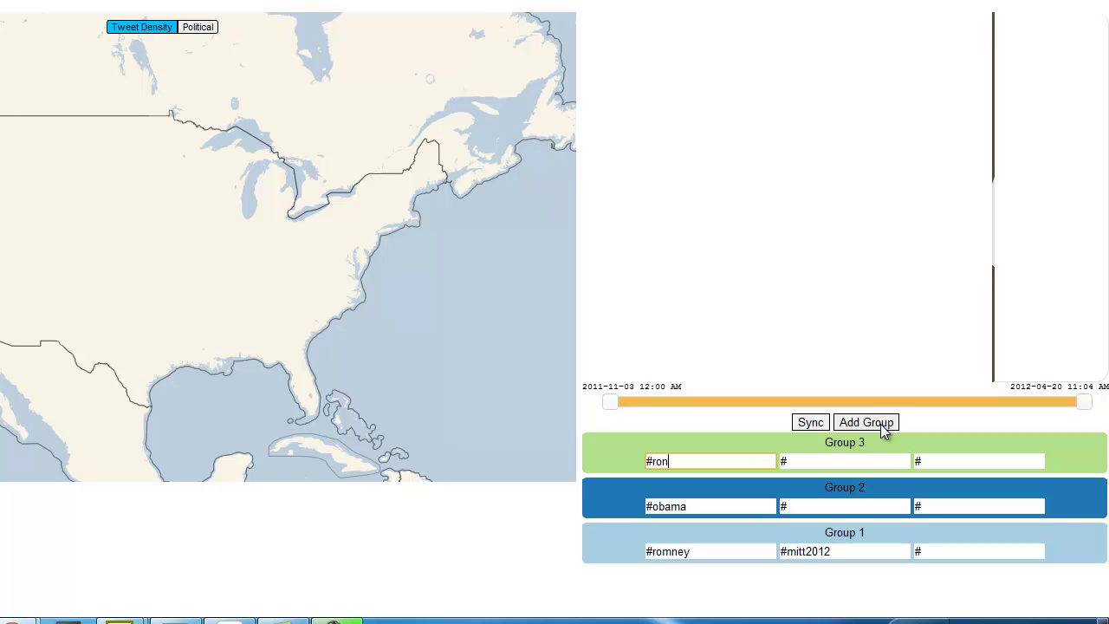
type("l")
left_click(823, 423)
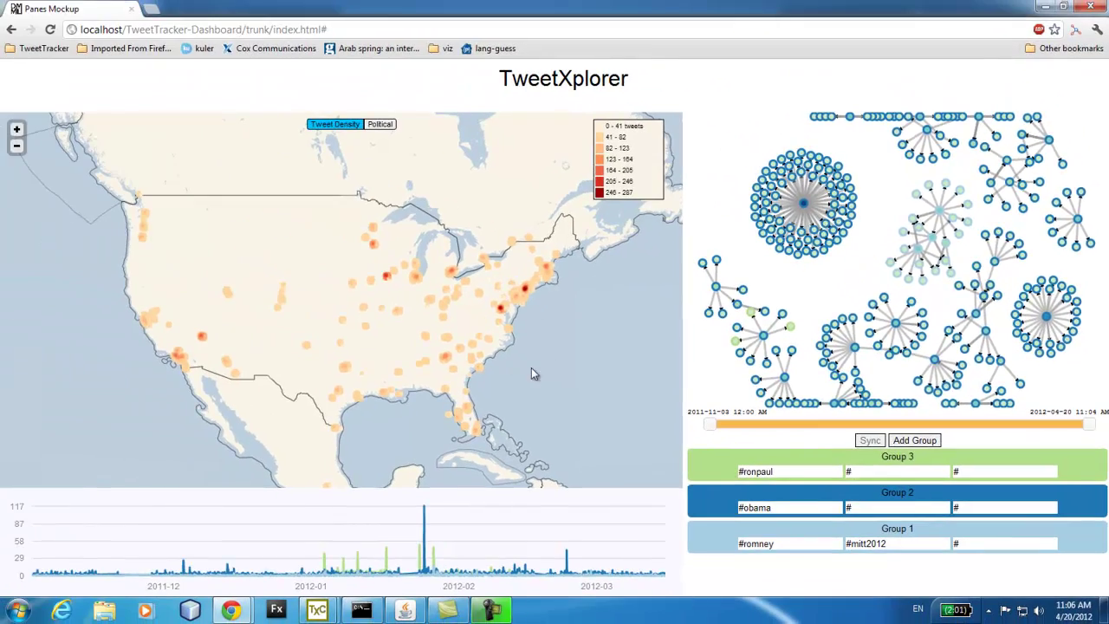
Look over the tweet density map of North America and the retweet network beside it
left_click_drag(569, 376, 708, 494)
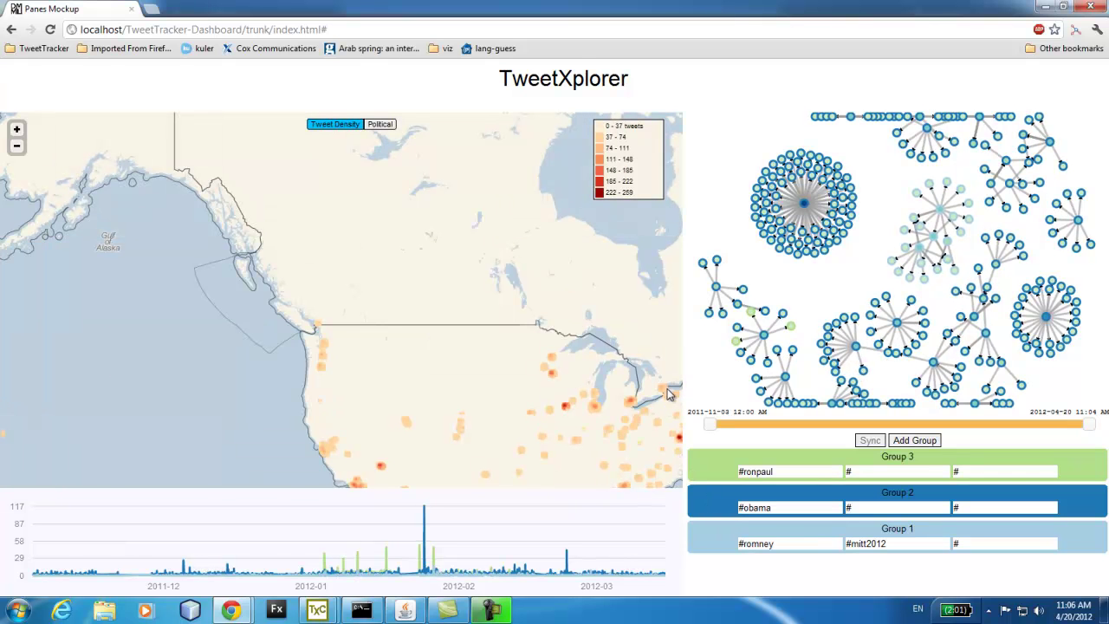
mouse_move(803, 251)
mouse_move(794, 329)
left_click_drag(611, 364, 467, 246)
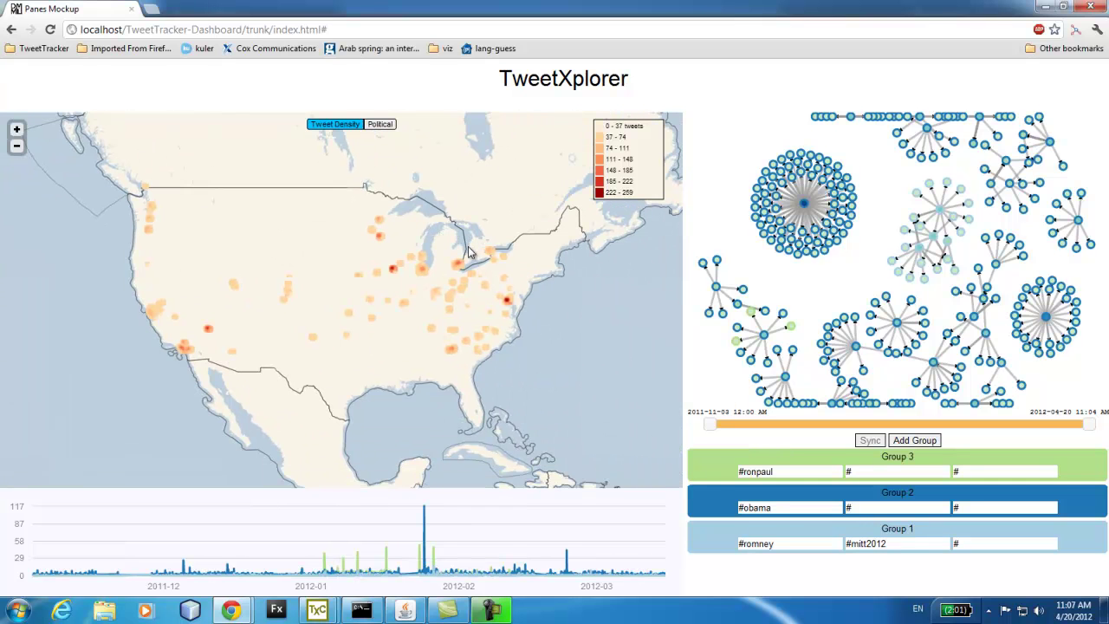
Select a rectangular area around Orlando, Florida, on the tweet density map to bring up its statistics
double_click(468, 403)
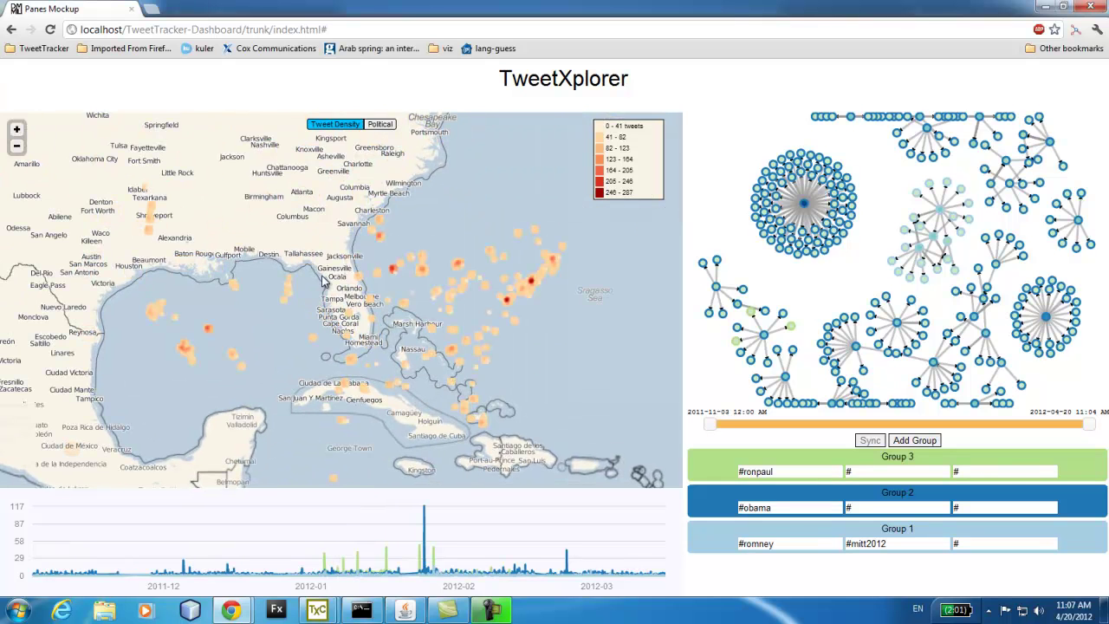
double_click(358, 282)
double_click(329, 328)
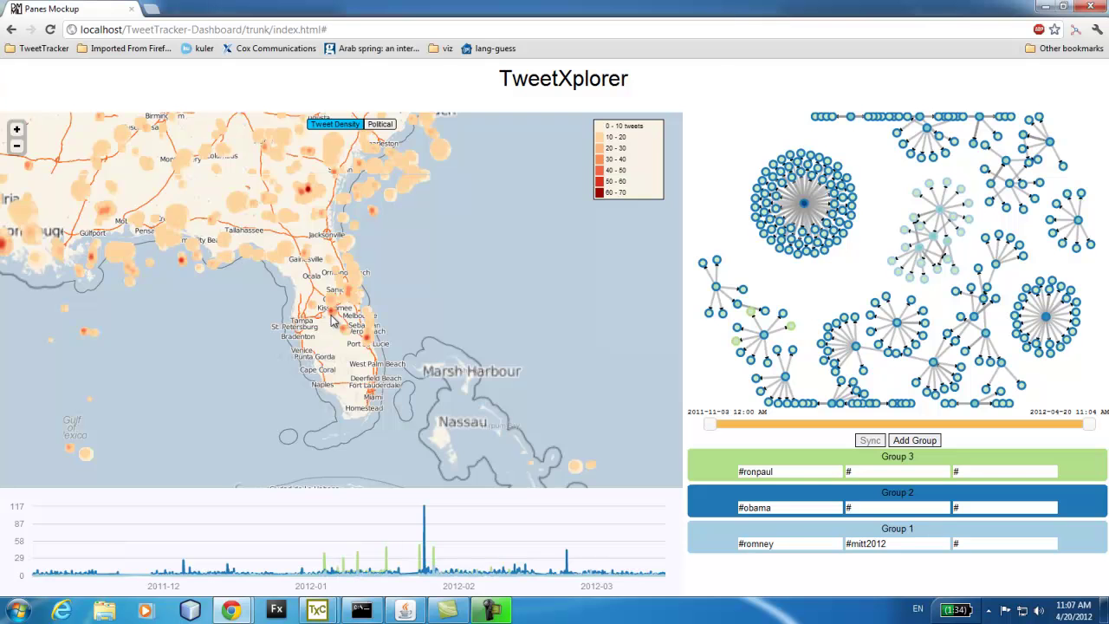
double_click(339, 301)
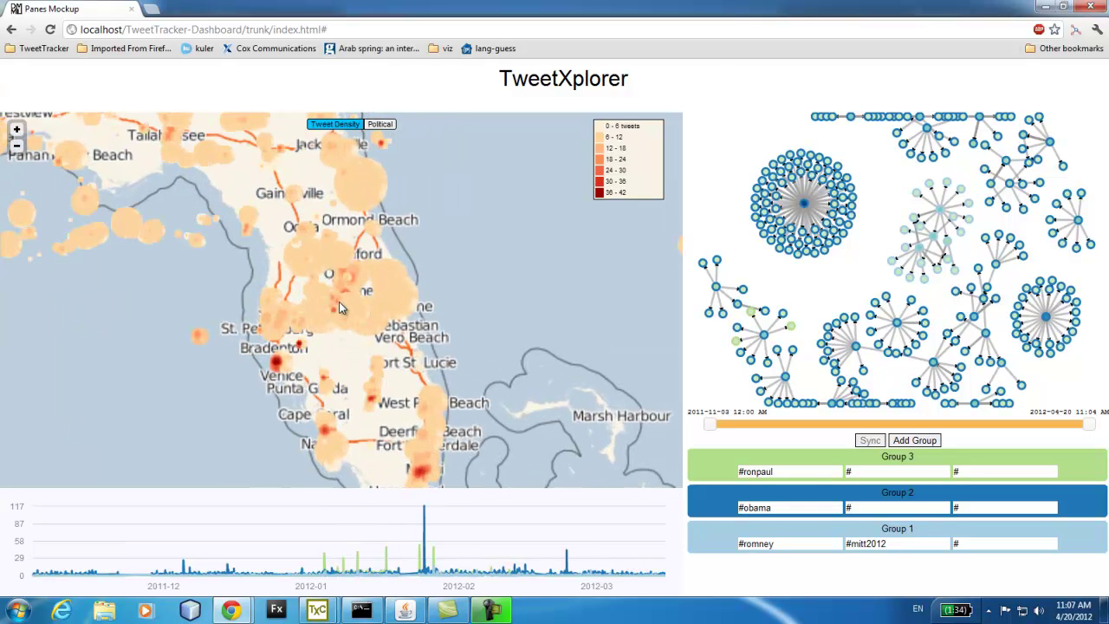
double_click(343, 299)
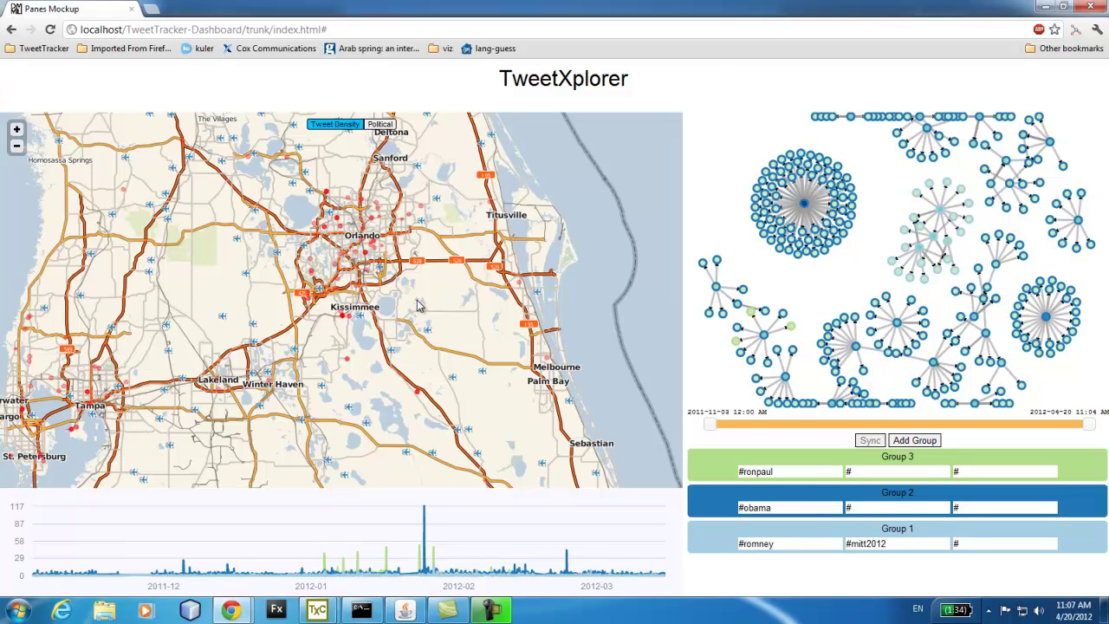
left_click_drag(417, 303, 296, 196)
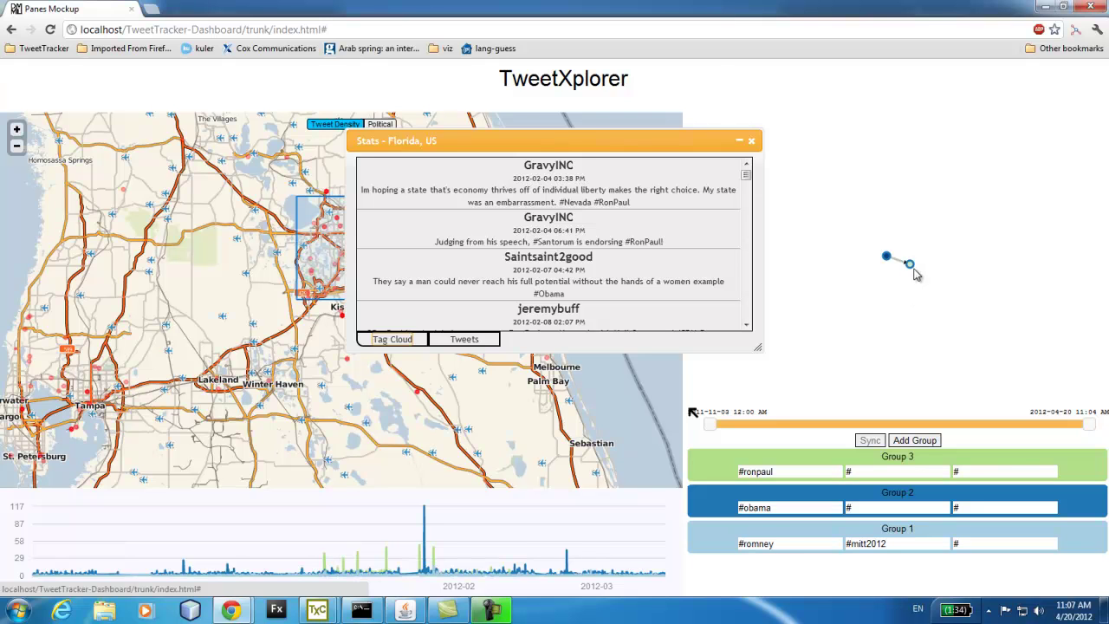
Inspect the selected area's retweet network and the list of its individual tweets
mouse_move(910, 266)
left_click(475, 340)
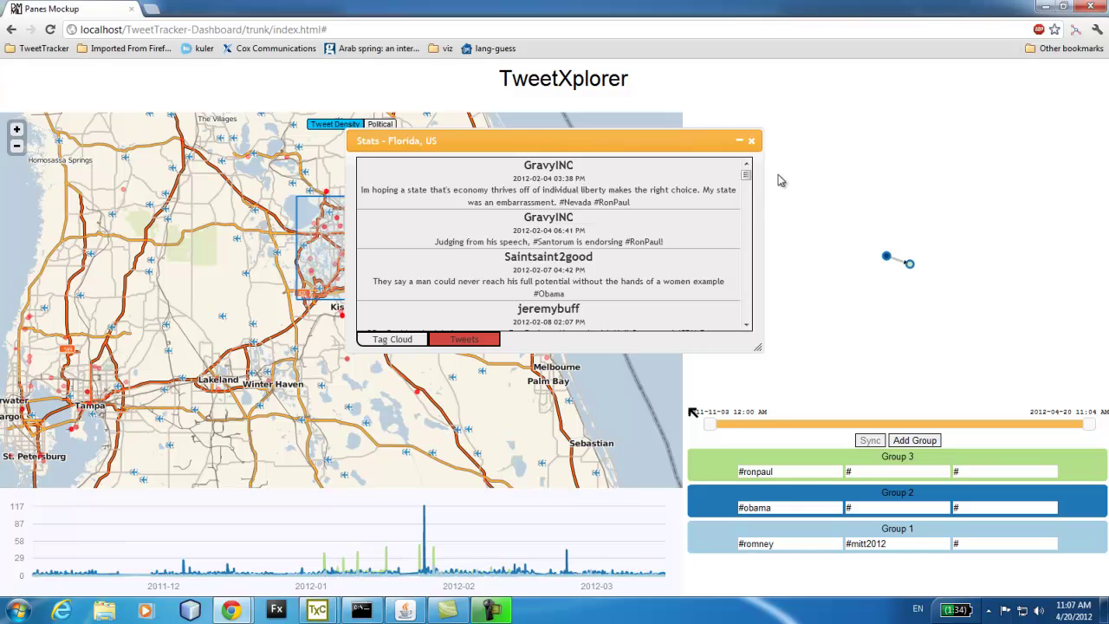
mouse_move(750, 182)
left_mouse_down()
mouse_move(750, 200)
mouse_move(750, 181)
left_mouse_up()
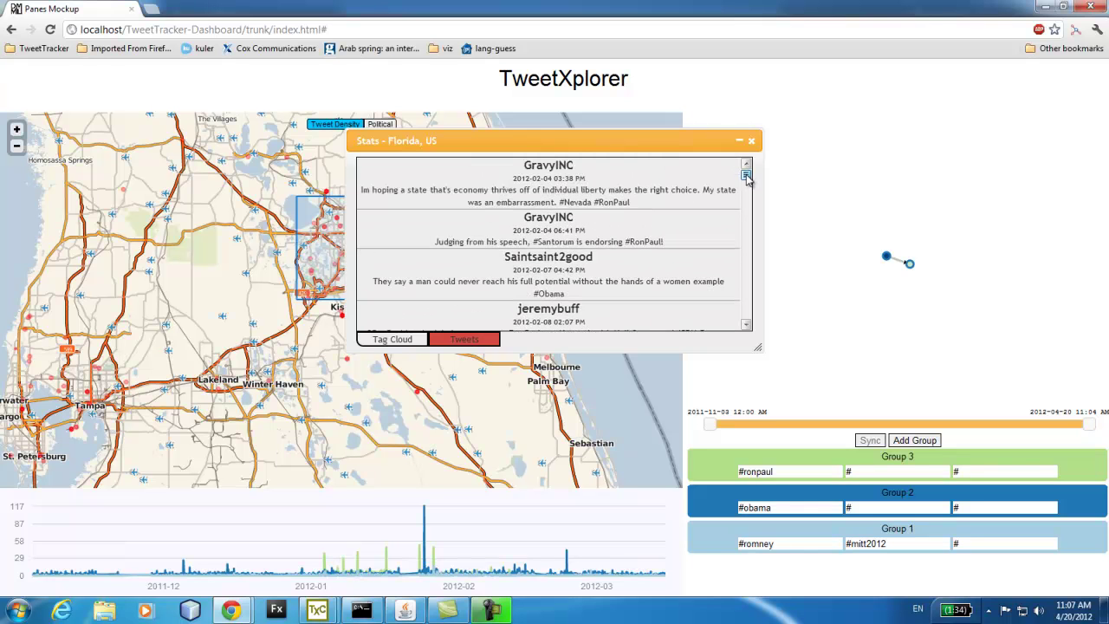
Browse the #ronpaul tweets from the selected area's tag cloud, and close the statistics window
left_click(406, 342)
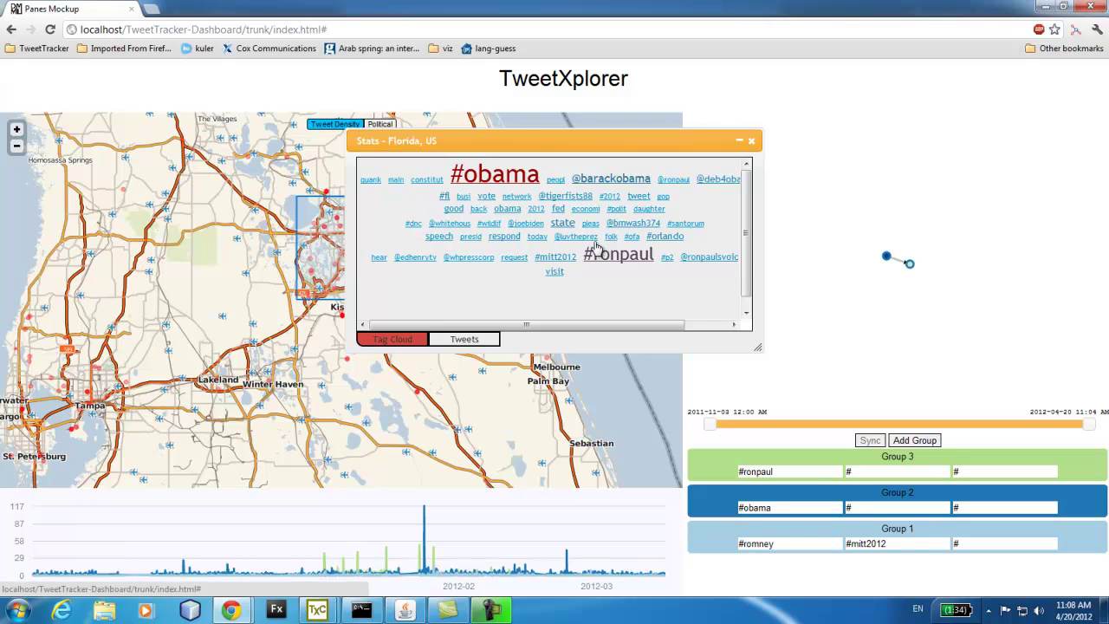
left_click(646, 260)
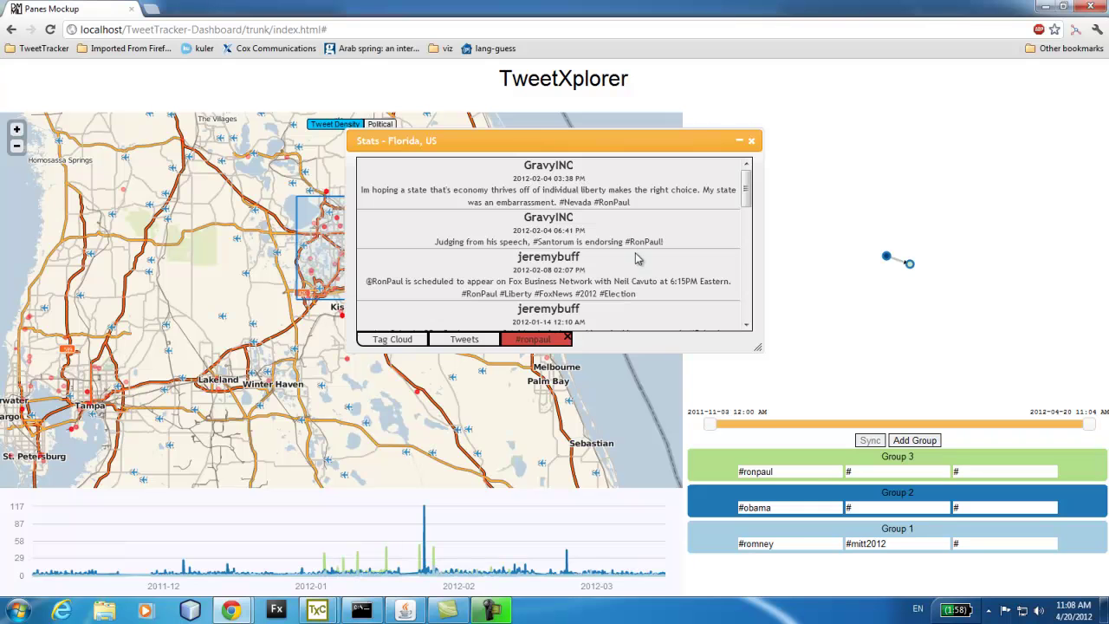
left_click_drag(747, 190, 754, 224)
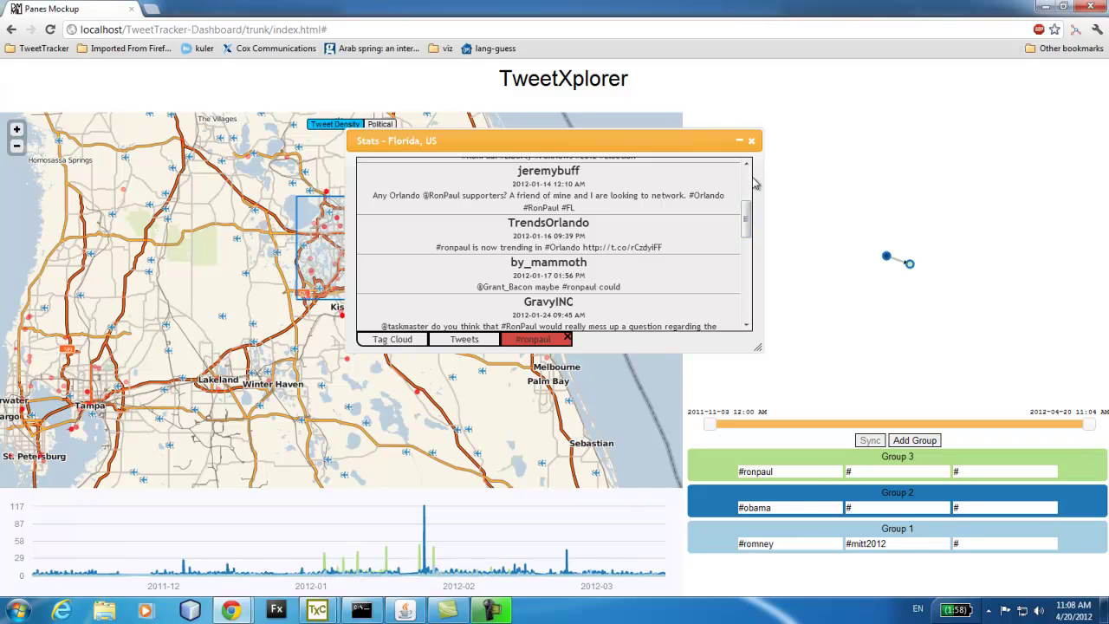
left_click(751, 141)
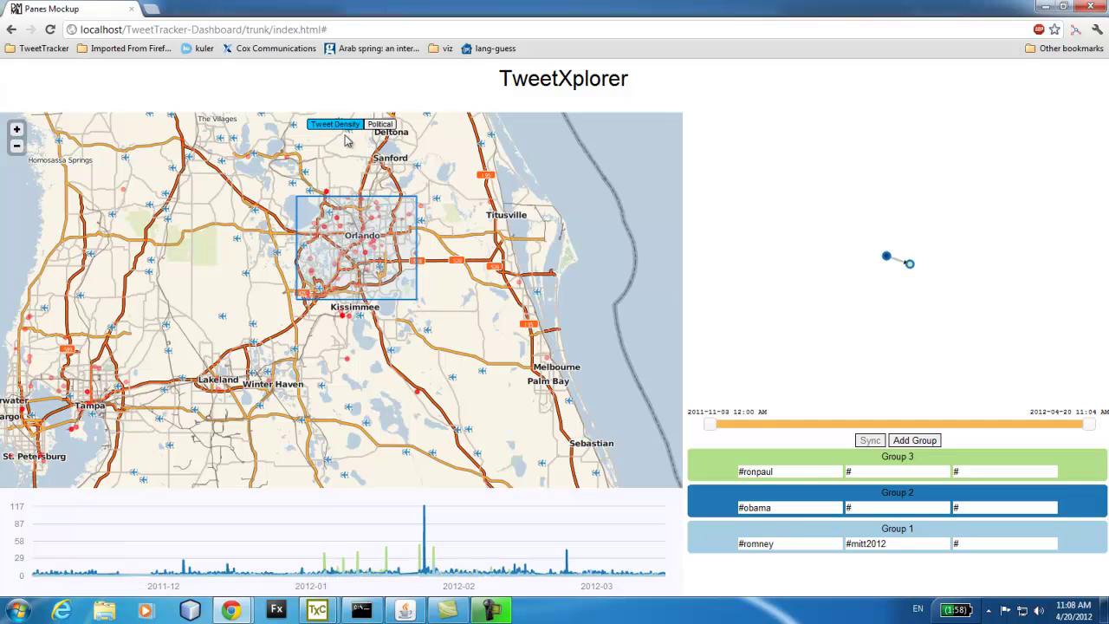
Return the map to the whole United States and switch it from tweet density to the Political view
left_click(18, 147)
left_click(17, 148)
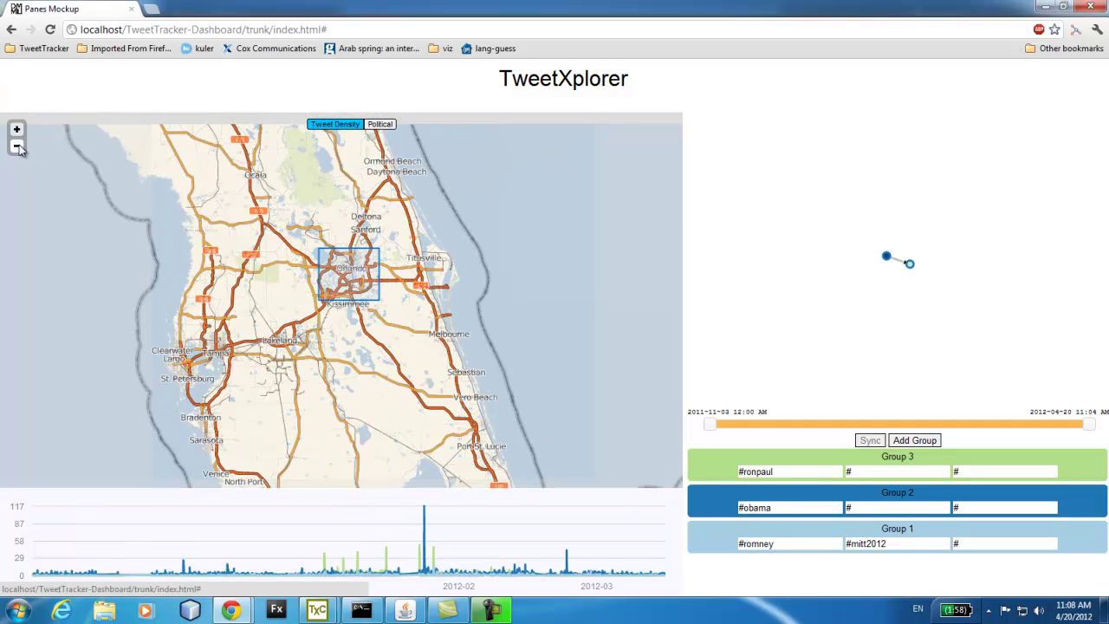
left_click(18, 148)
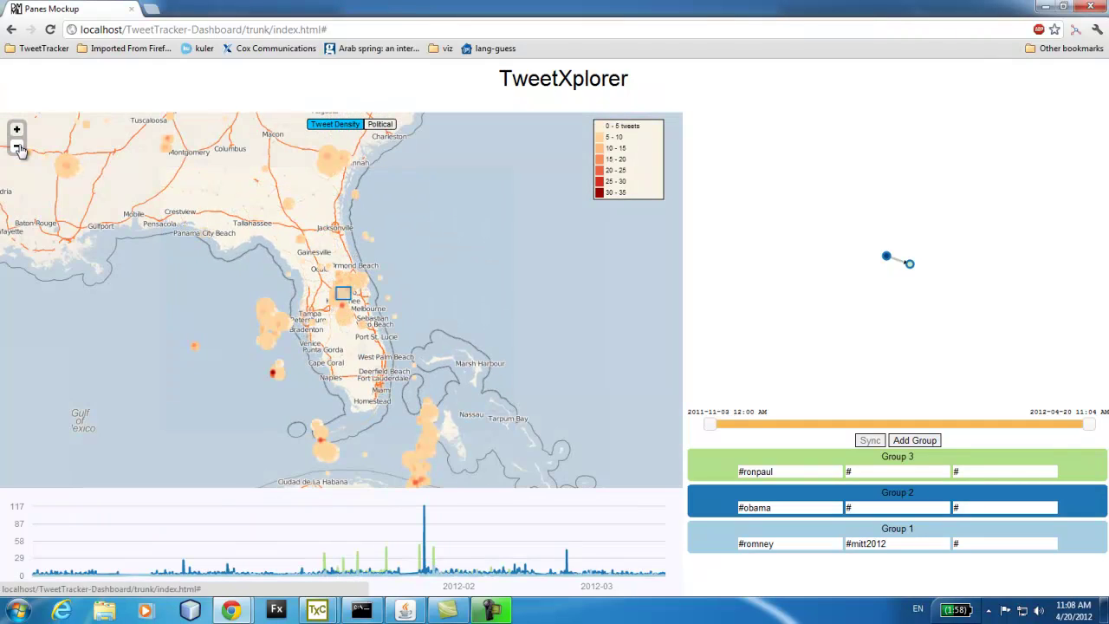
left_click(18, 148)
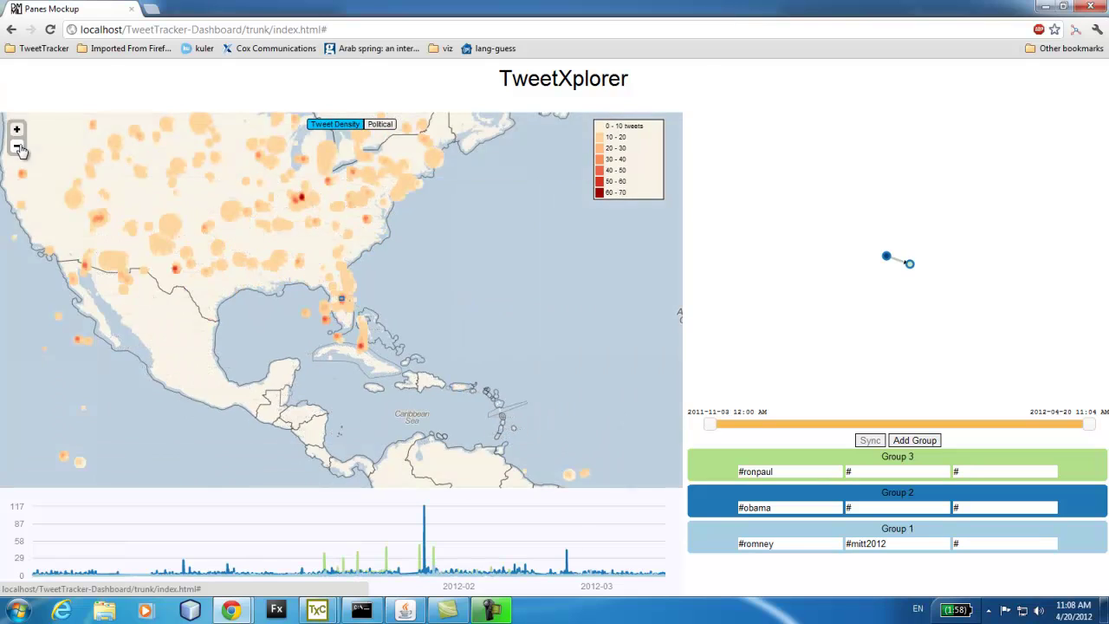
left_click_drag(99, 192, 177, 243)
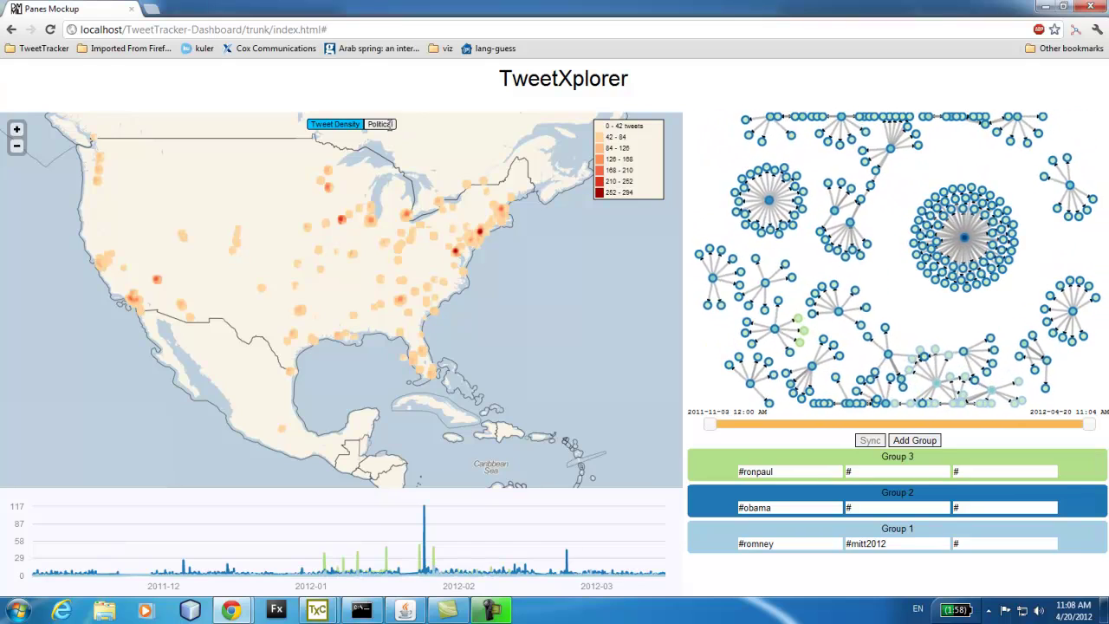
left_click(389, 124)
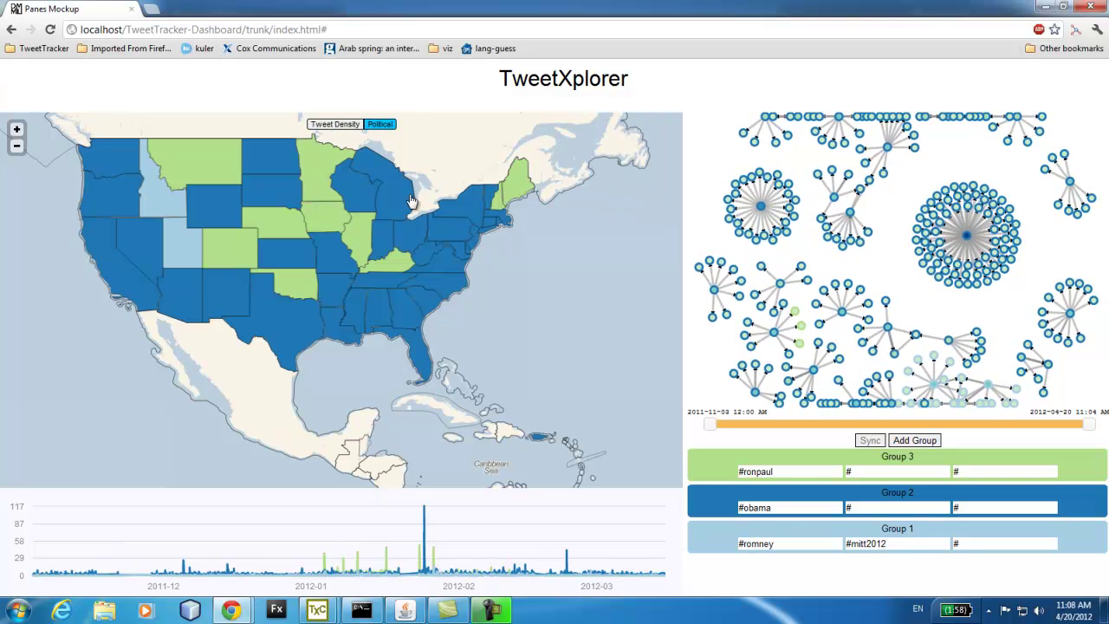
Examine Ohio's demographics and per-group tweet trends on the political map
left_click_drag(411, 201, 523, 247)
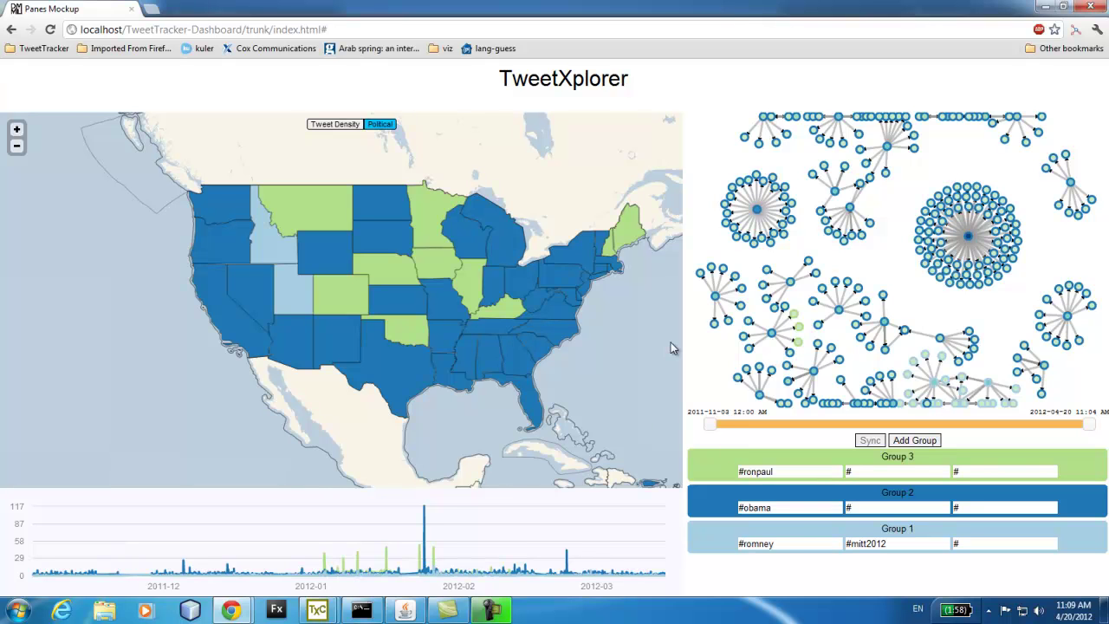
left_click(516, 292)
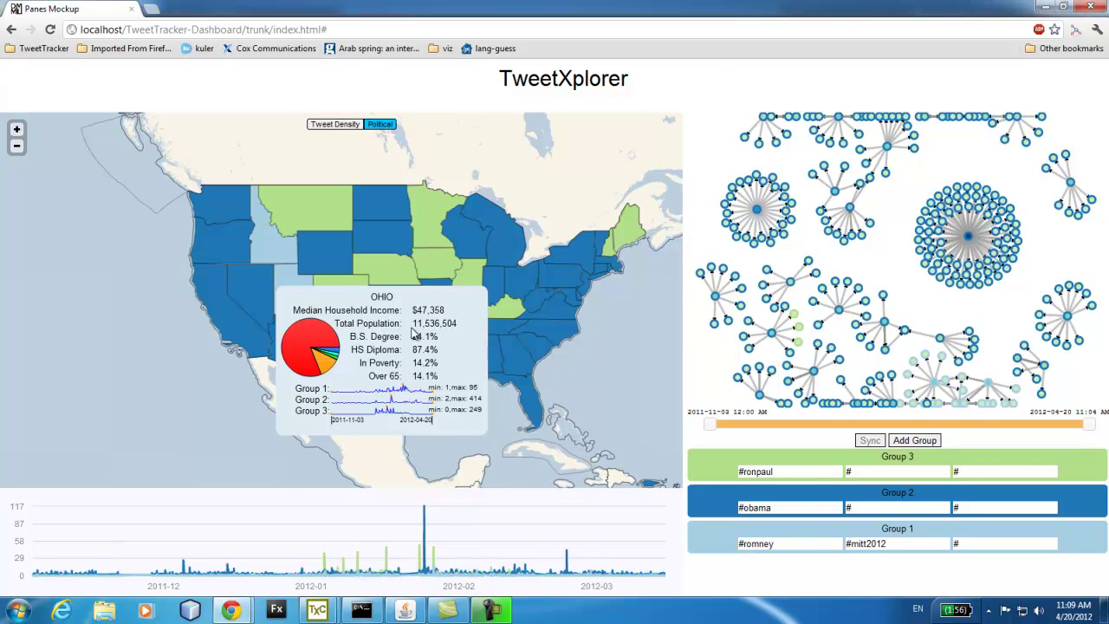
mouse_move(329, 335)
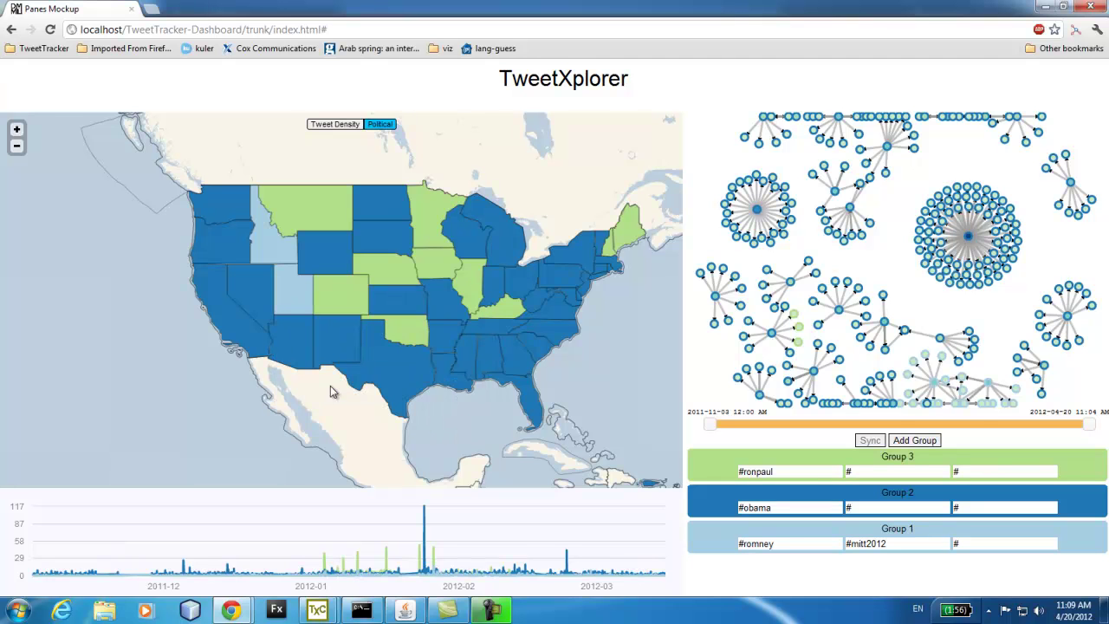
Examine the county-level political map of Colorado around Denver, selecting the county just south of the city
left_click(16, 130)
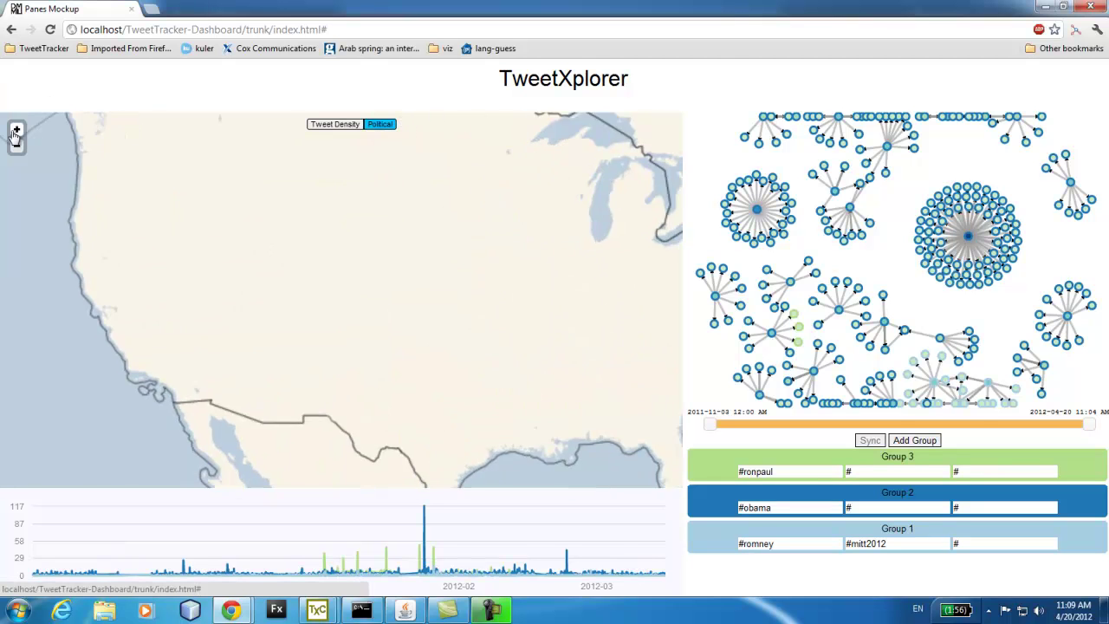
left_click(16, 131)
left_click(16, 131)
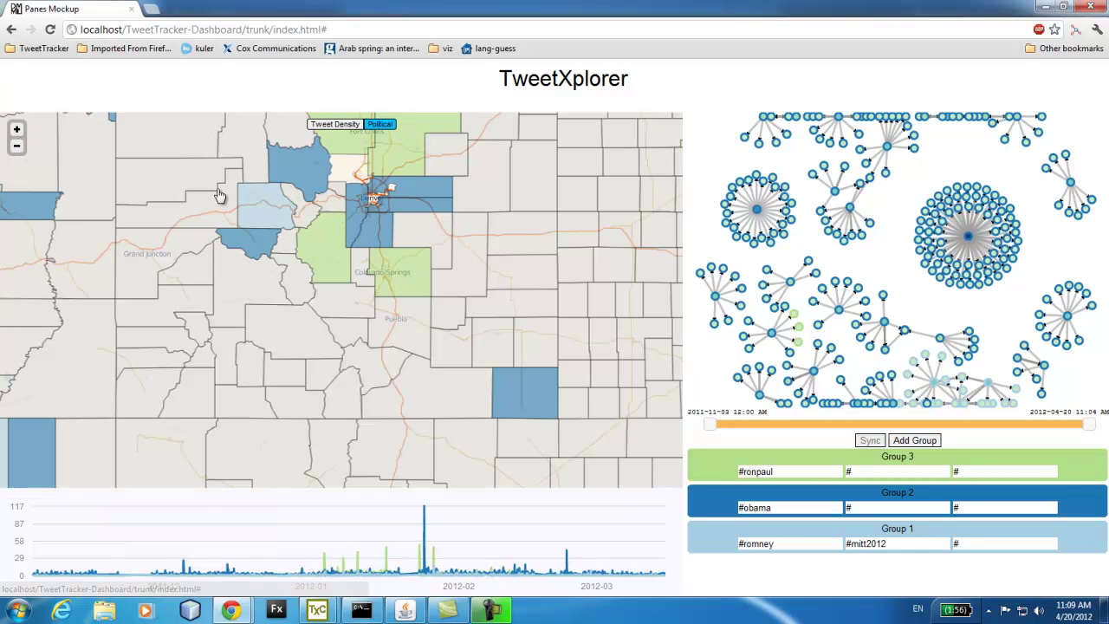
left_click_drag(307, 226, 342, 307)
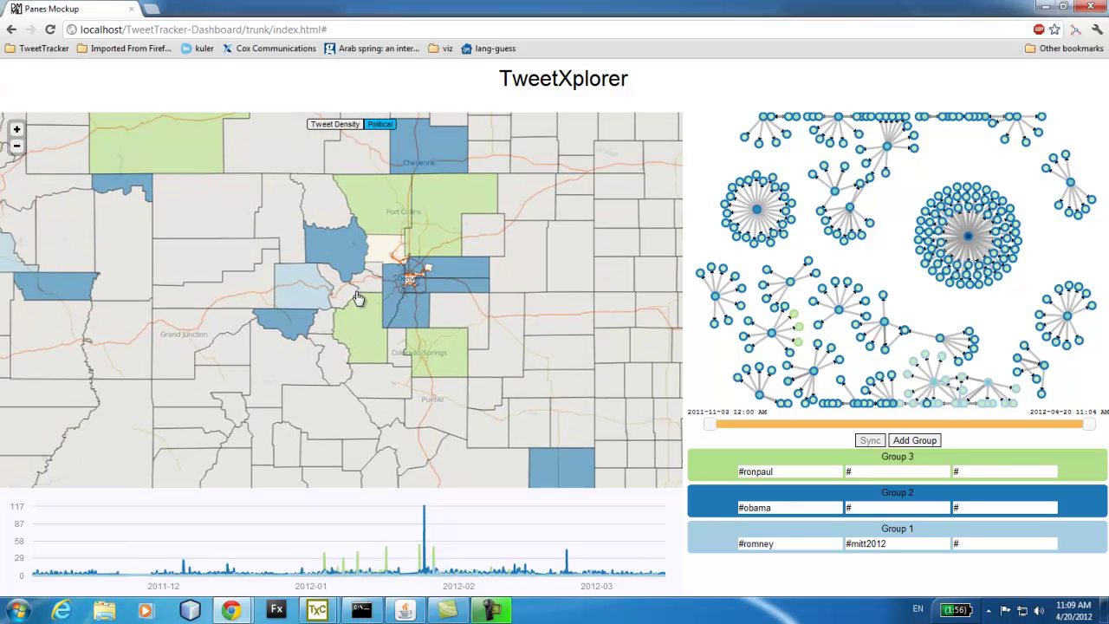
left_click(417, 312)
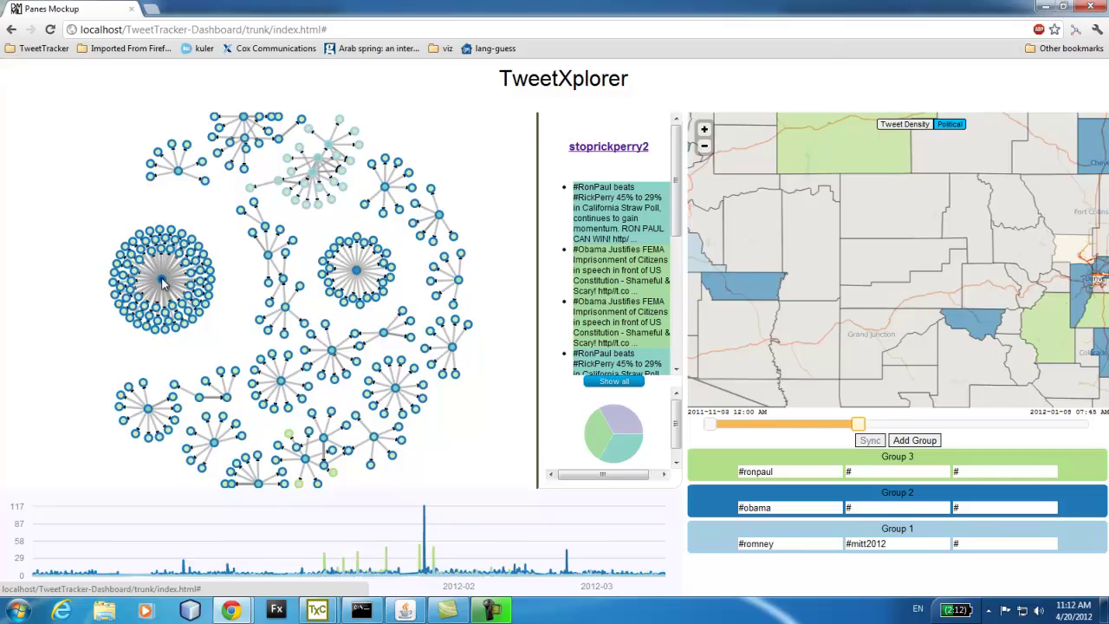
Show the tweets of itgetsbetter, the account at the centre of the largest retweet cluster
mouse_move(163, 279)
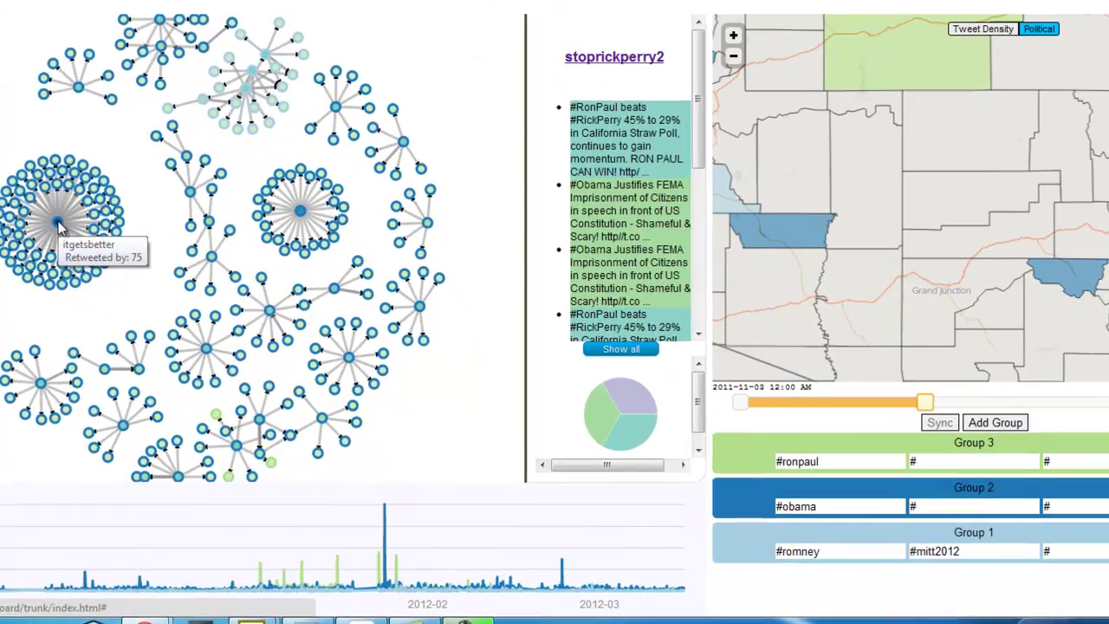
left_click(59, 225)
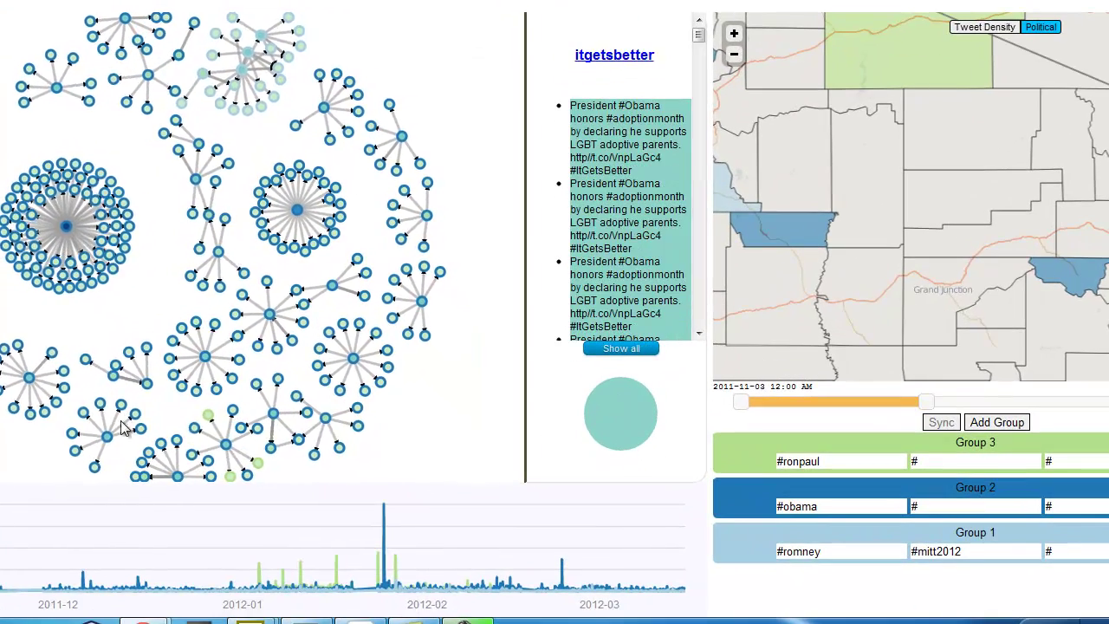
Show the tweets of stoprickperry2 and isolate the network for its tweet "#RonPaul beats #RickPerry 45% to 29%"
left_click(221, 443)
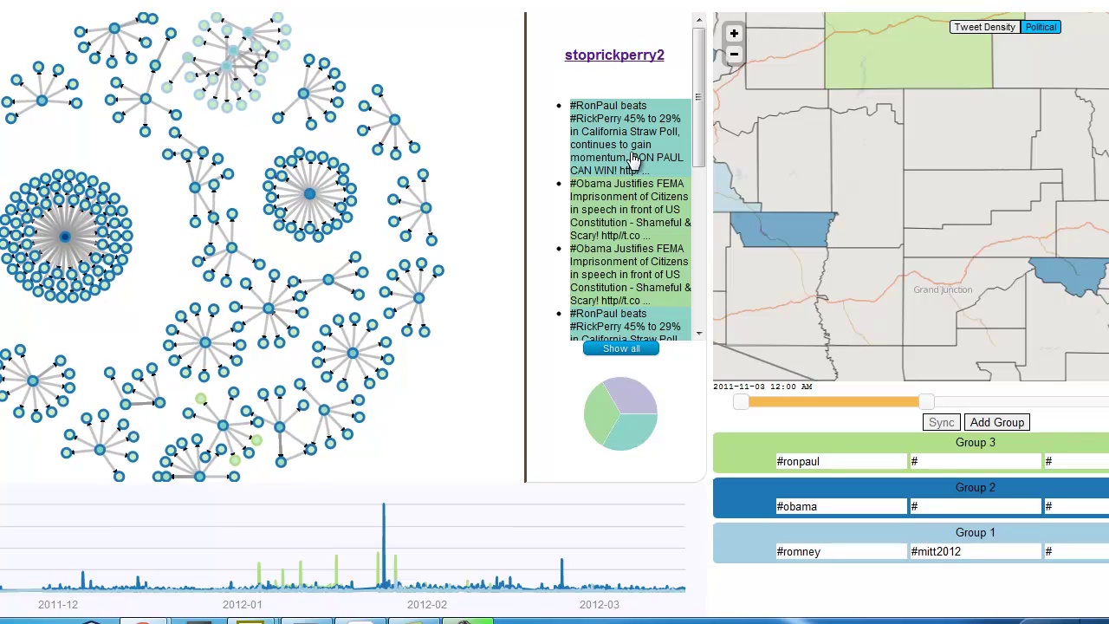
left_click(632, 159)
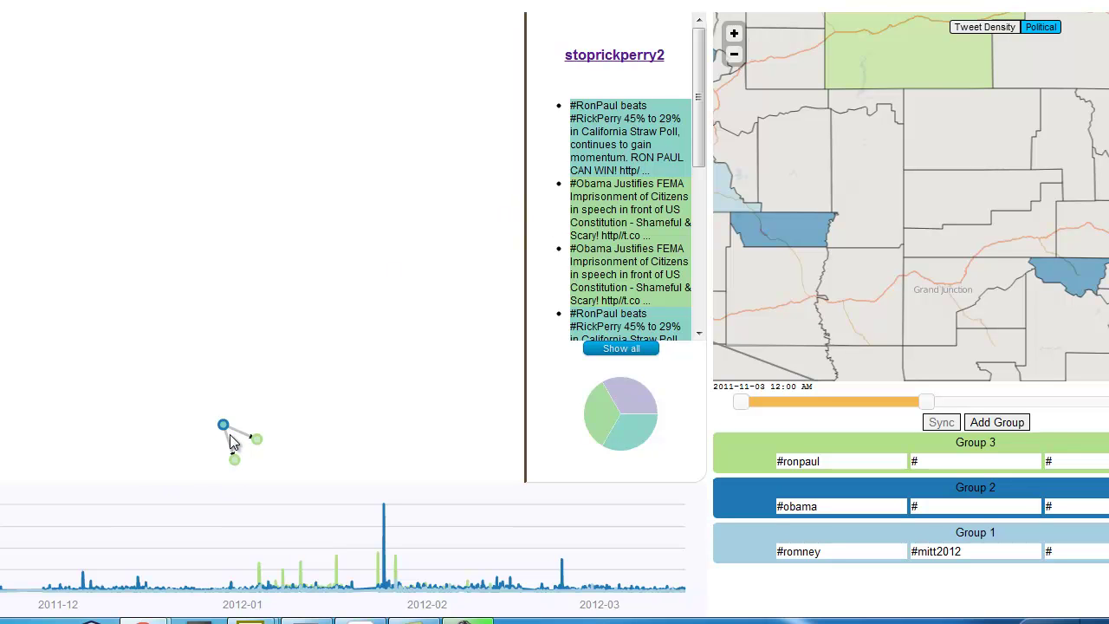
mouse_move(224, 428)
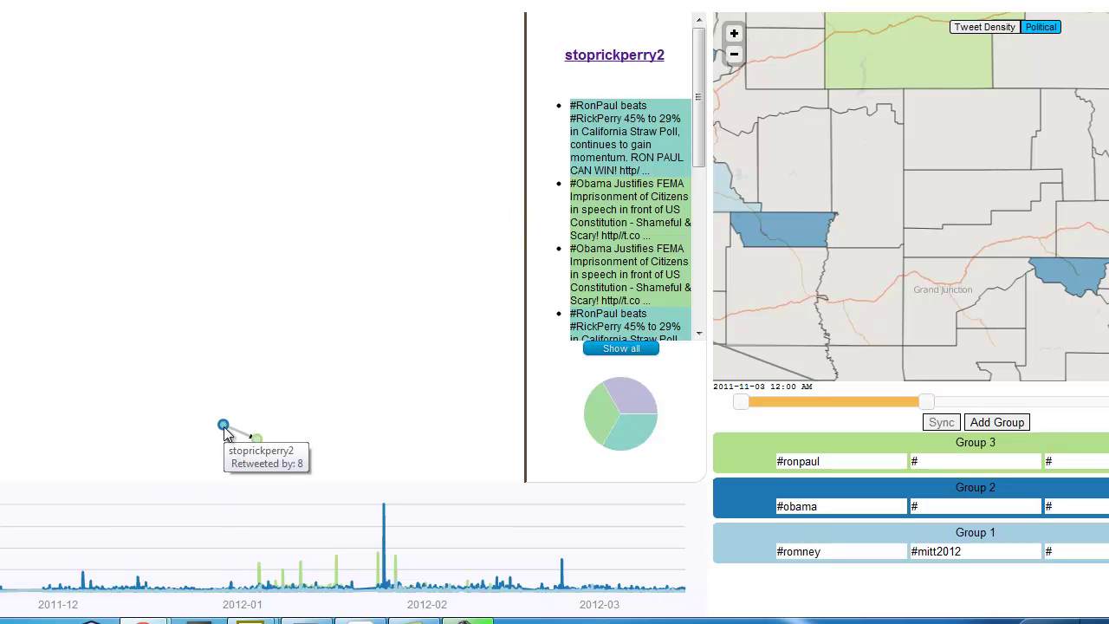
Identify the accounts that retweeted the stoprickperry2 tweet and restore the full retweet network
mouse_move(259, 443)
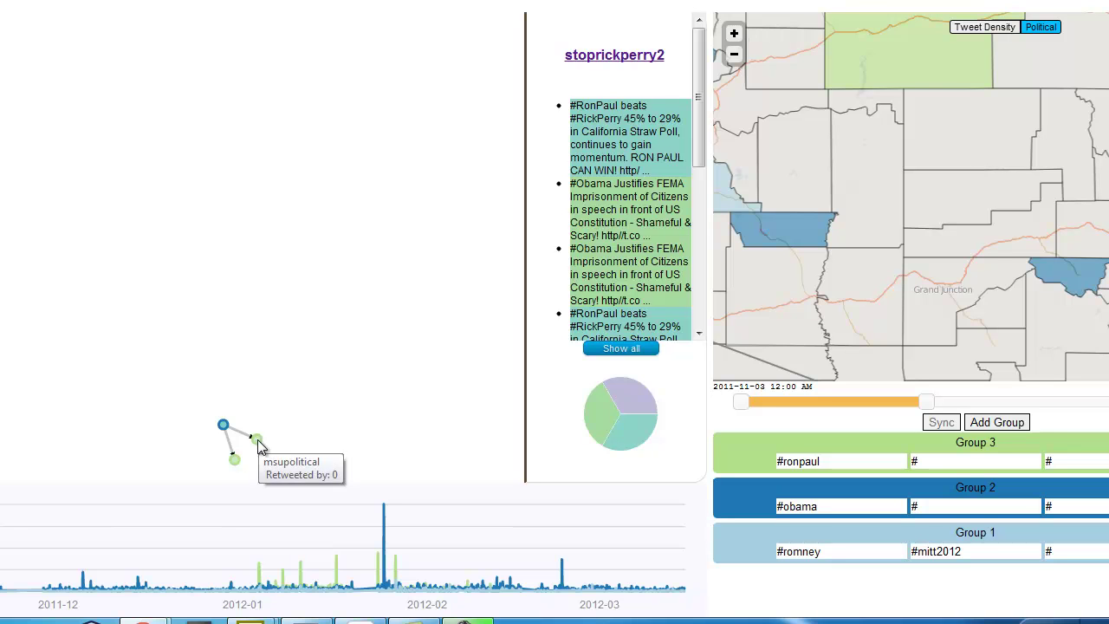
mouse_move(237, 464)
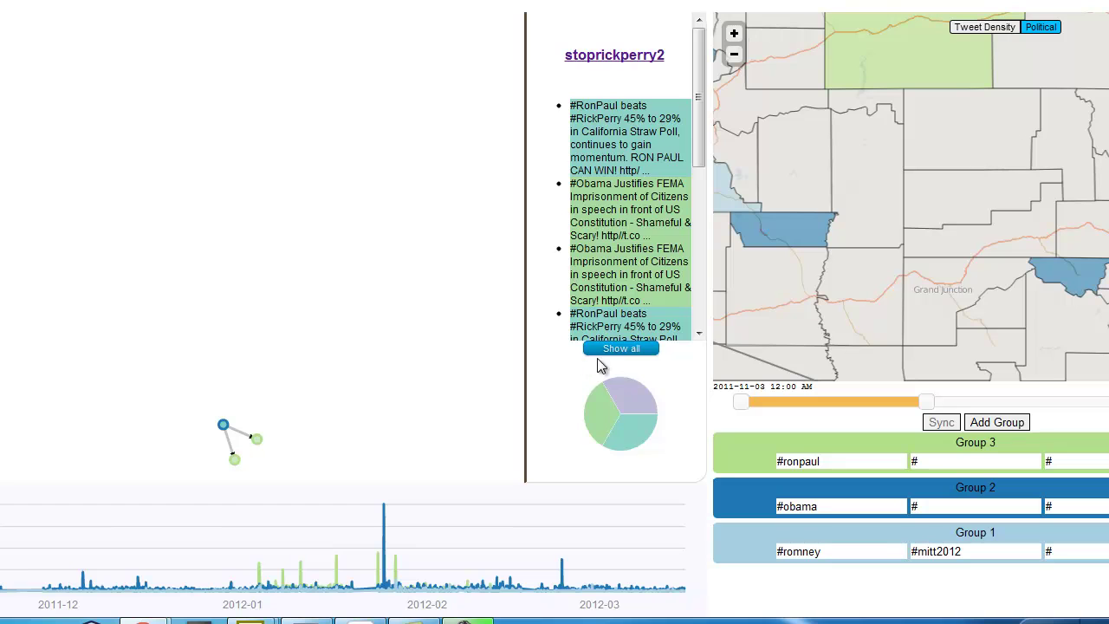
mouse_move(627, 388)
mouse_move(604, 403)
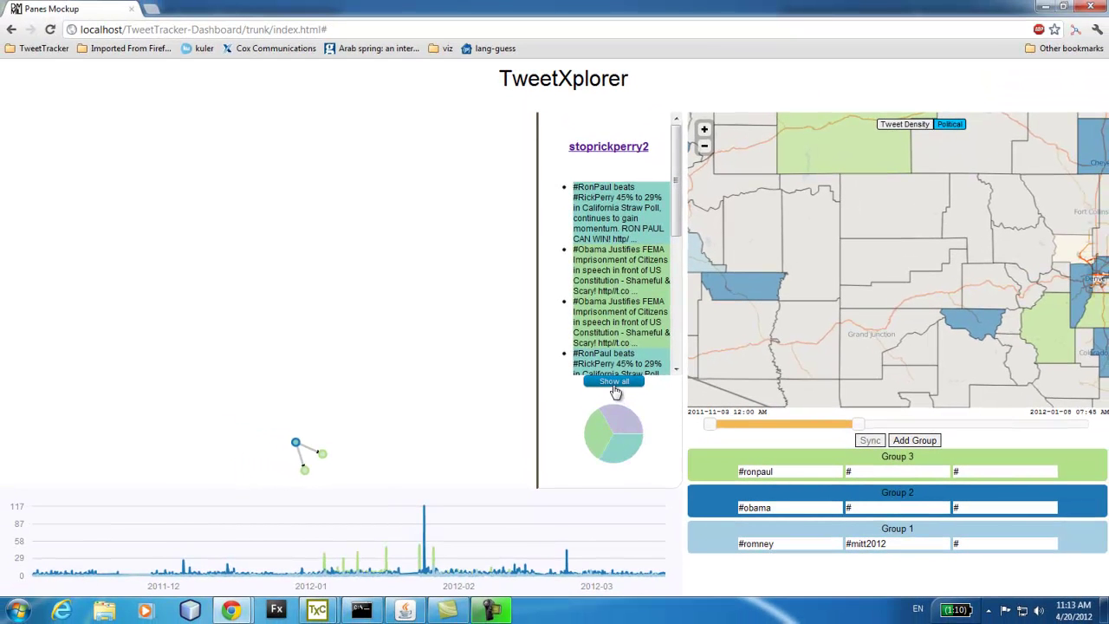
left_click(614, 386)
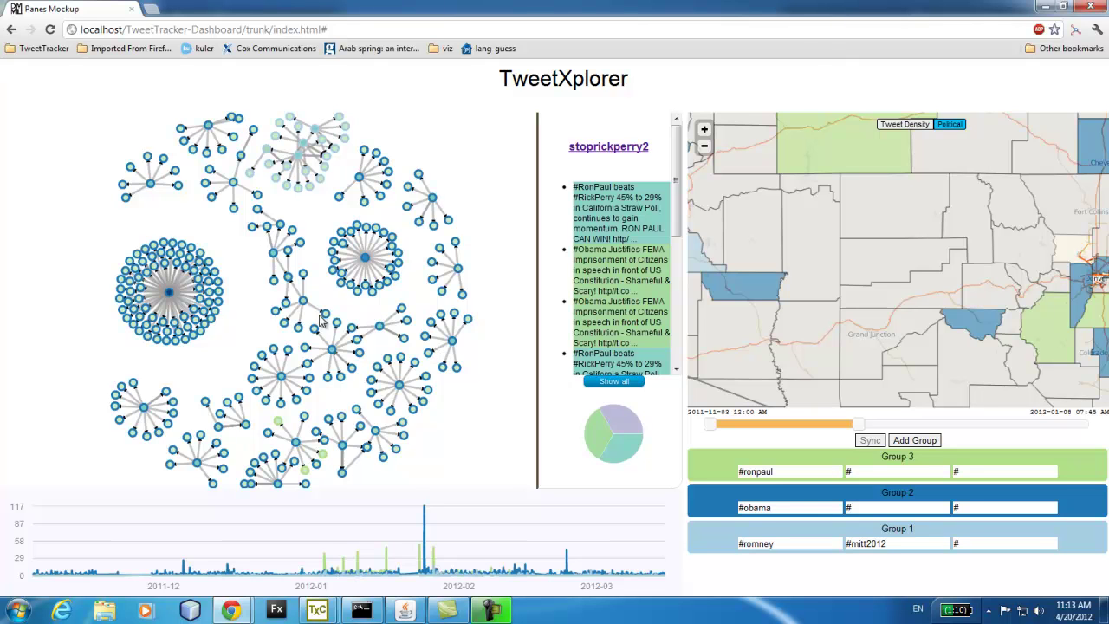
Select itgetsbetter at the centre of the largest cluster and view its retweet links on the world-scale political map
left_click(171, 296)
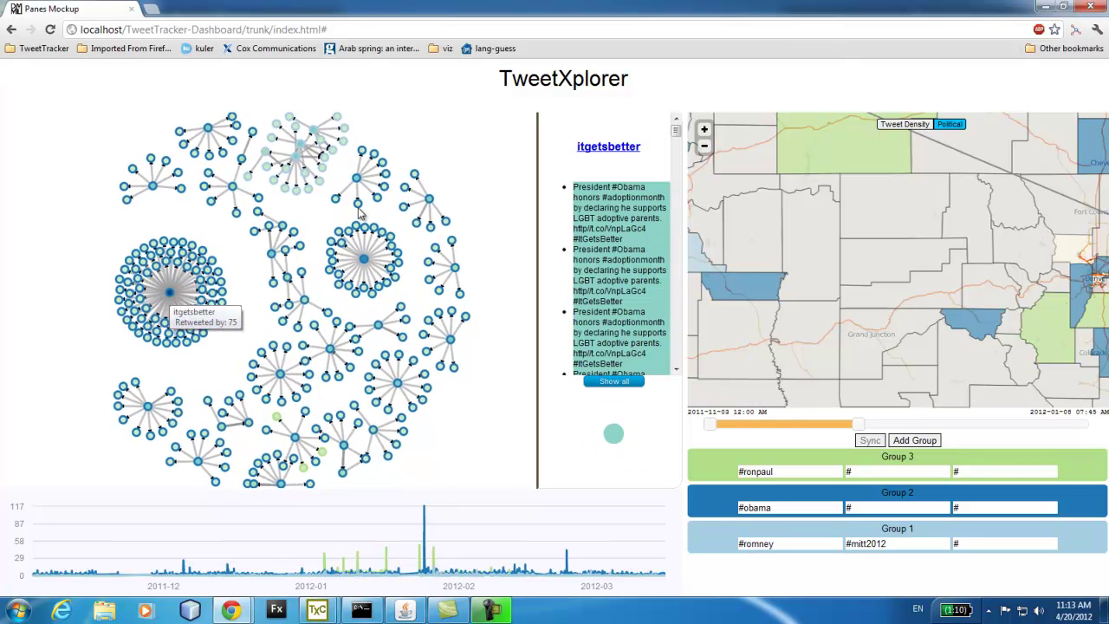
left_click(704, 147)
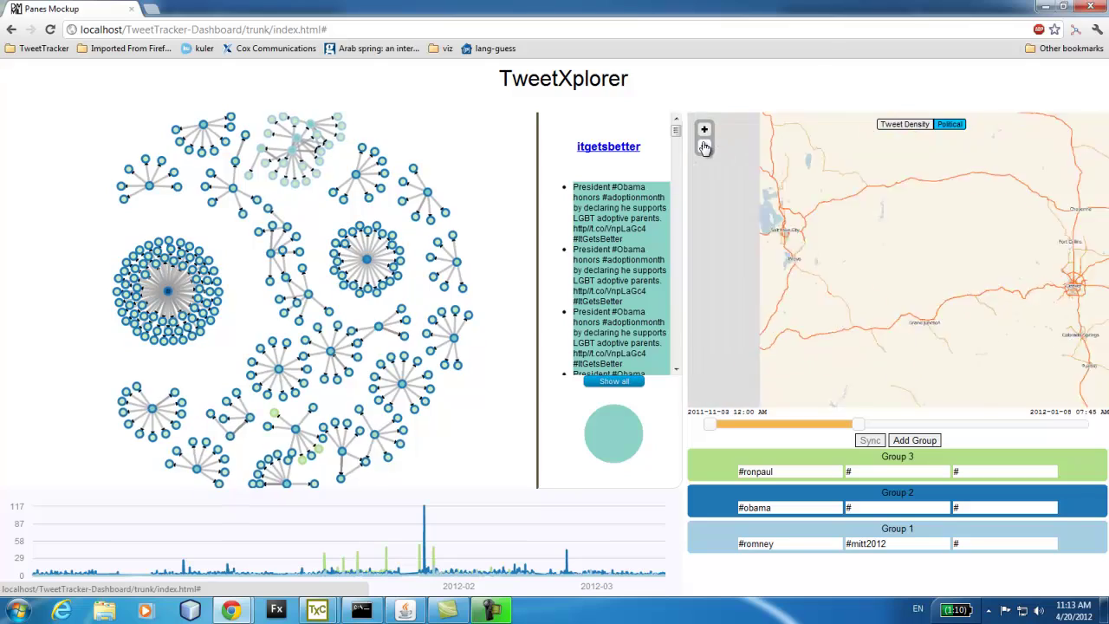
left_click(704, 147)
left_click(705, 147)
left_click(704, 147)
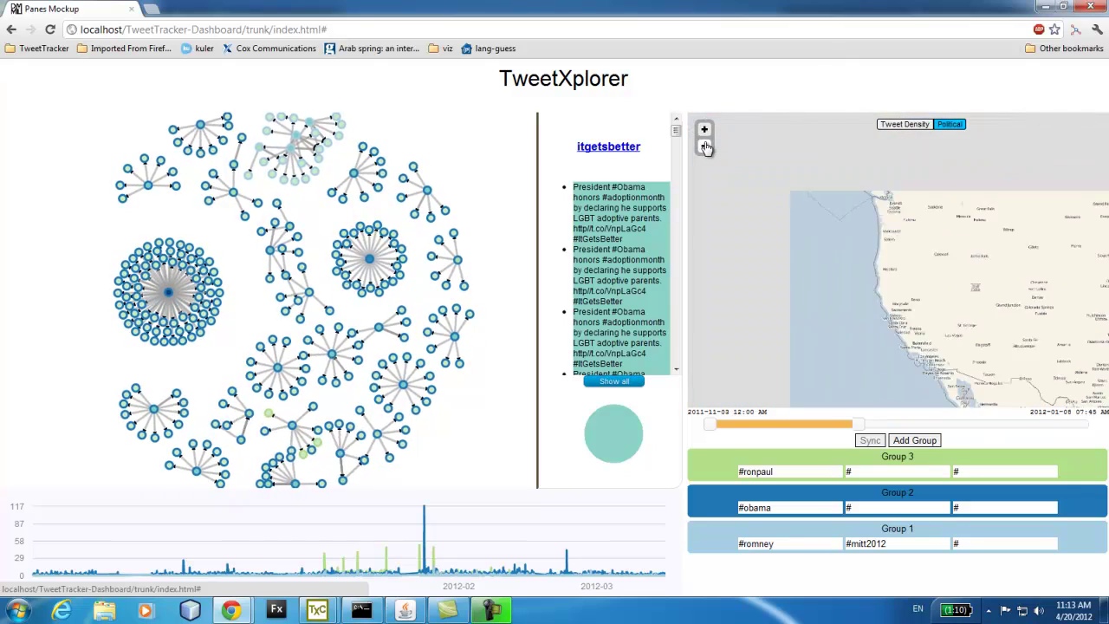
left_click(704, 147)
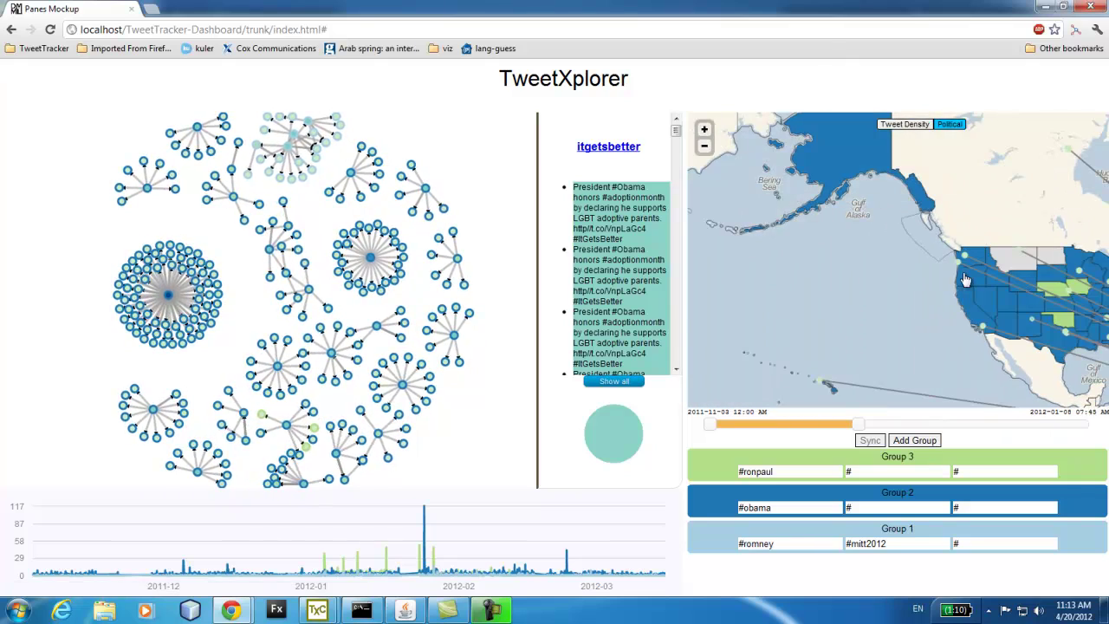
scroll(736, 177, "down", 2)
scroll(724, 164, "down", 1)
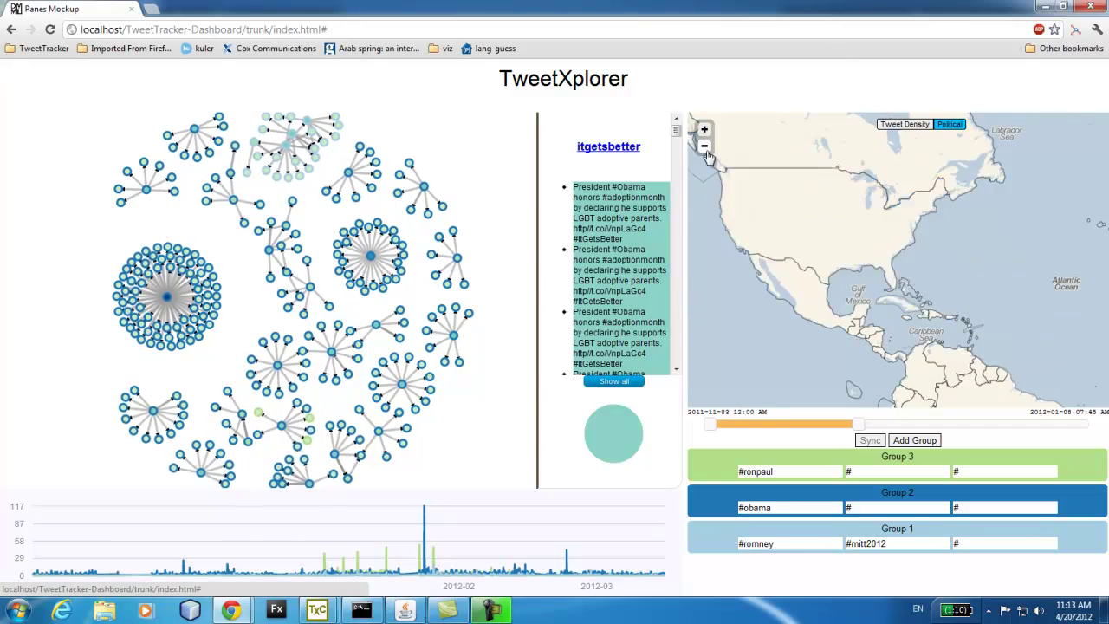
mouse_move(736, 217)
left_mouse_down()
mouse_move(814, 212)
mouse_move(745, 143)
mouse_move(723, 212)
left_mouse_up()
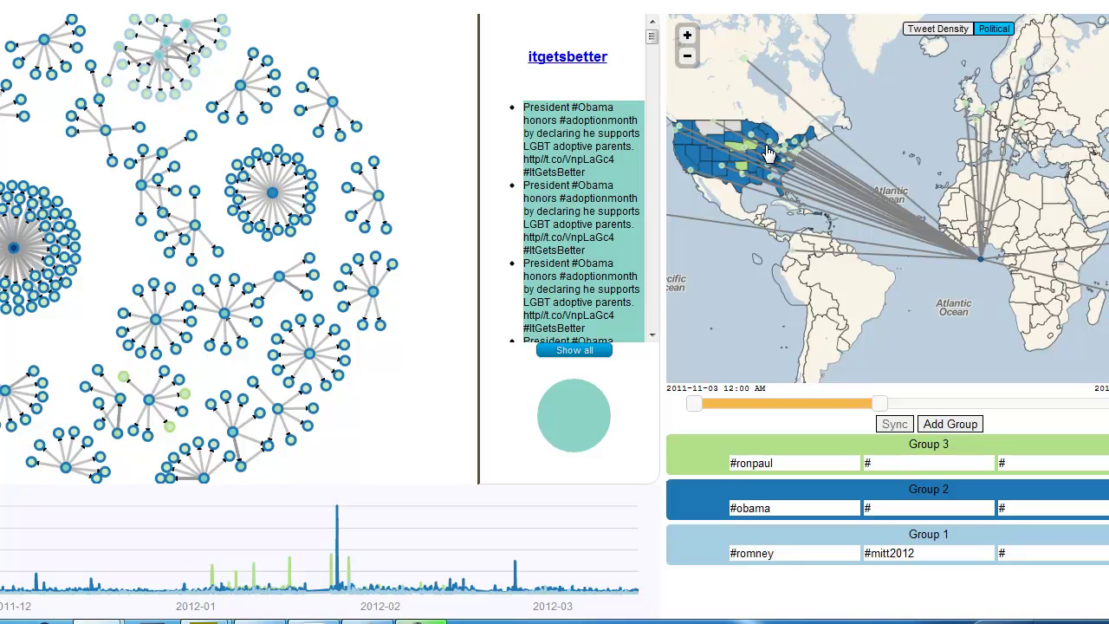
Swap the retweet network and the political map so the map fills the larger pane, with the United States in view
left_click(673, 22)
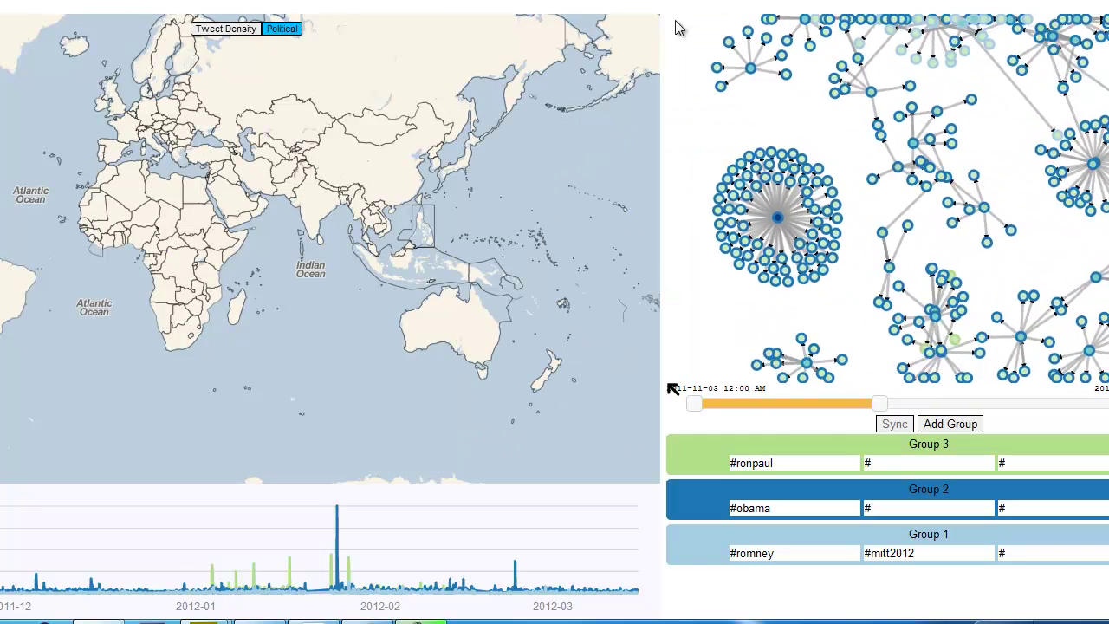
left_click_drag(263, 151, 515, 168)
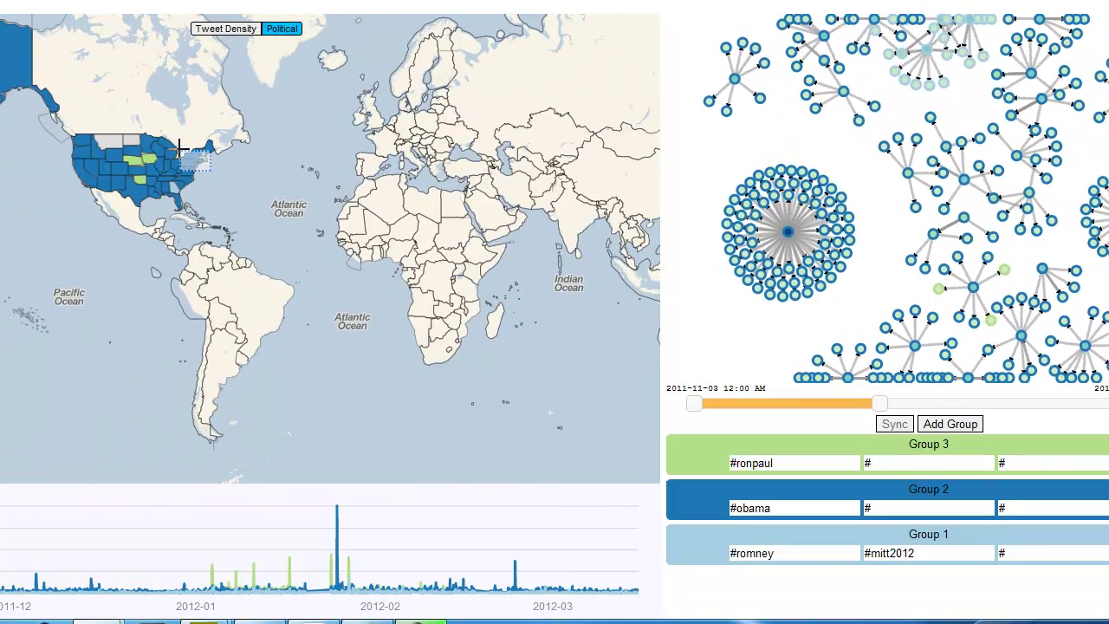
Filter the retweet network to the northeastern United States and map the retweets of itgetsbetter from that region
left_click_drag(211, 171, 178, 145)
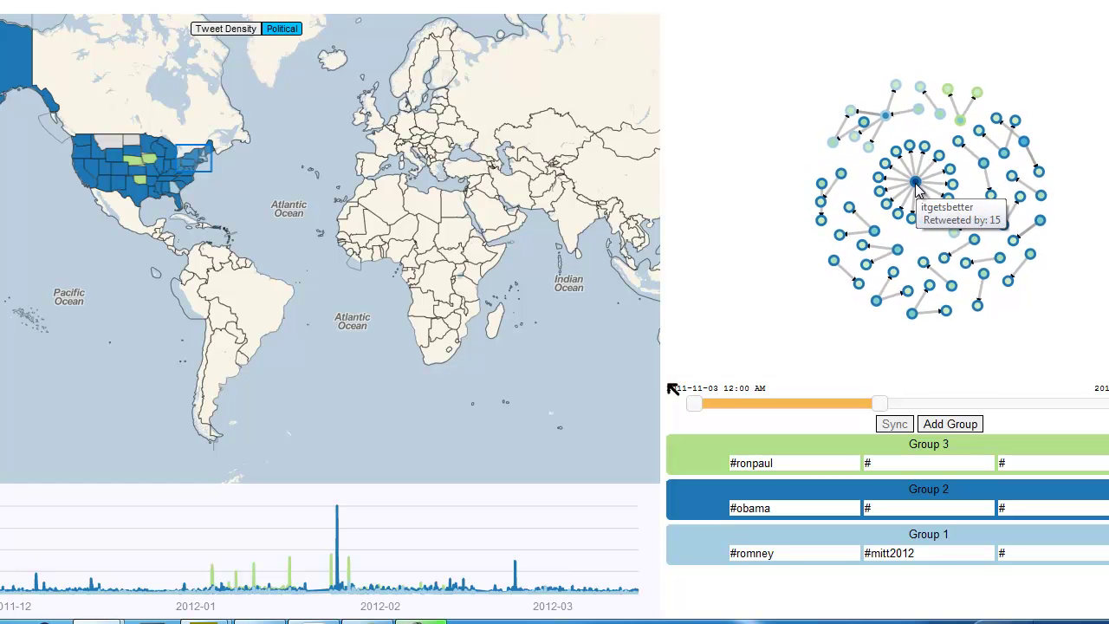
left_click(916, 184)
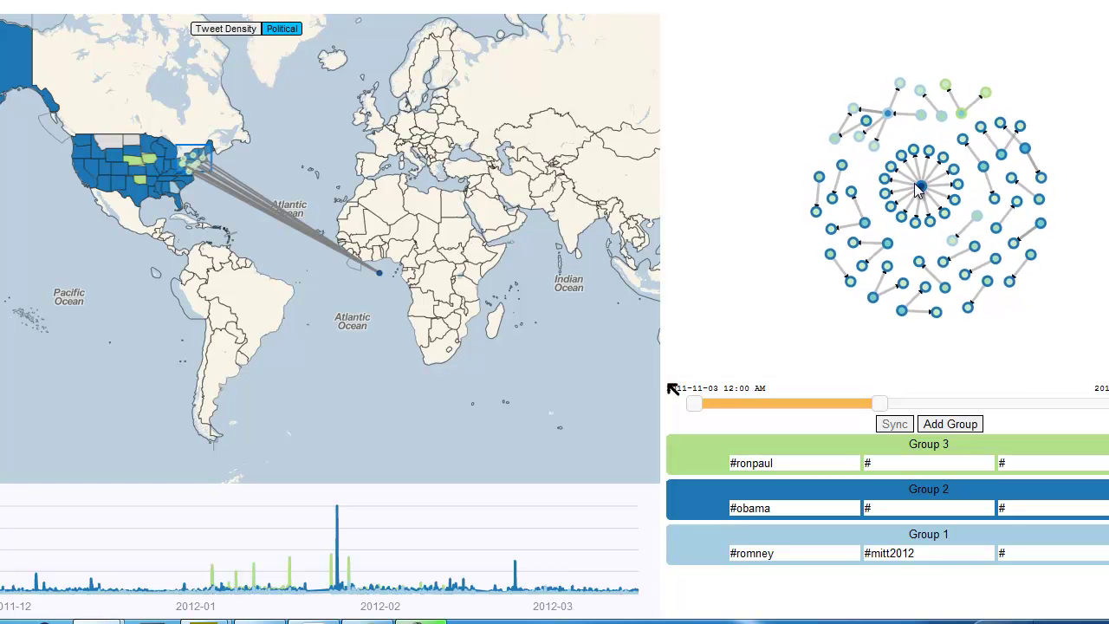